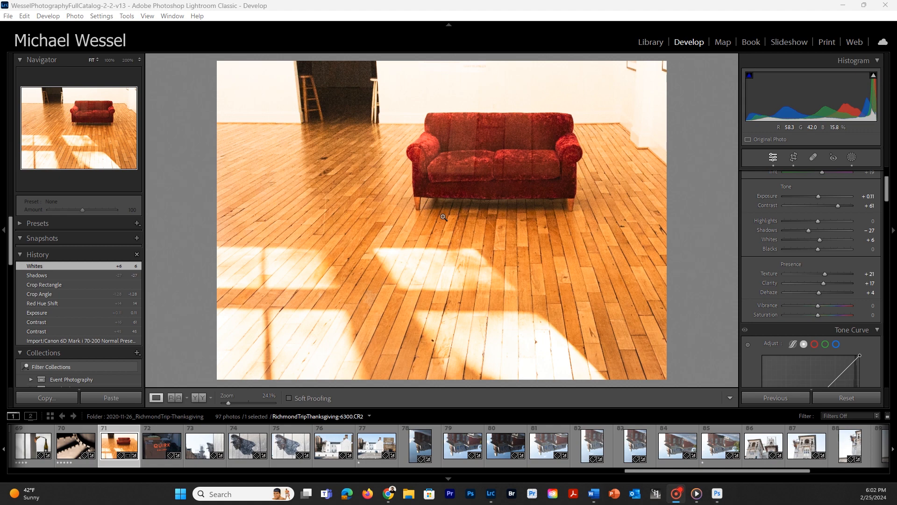
Open the red sofa photo from Lightroom Classic in Adobe Photoshop 2024 for editing.
right_click(444, 217)
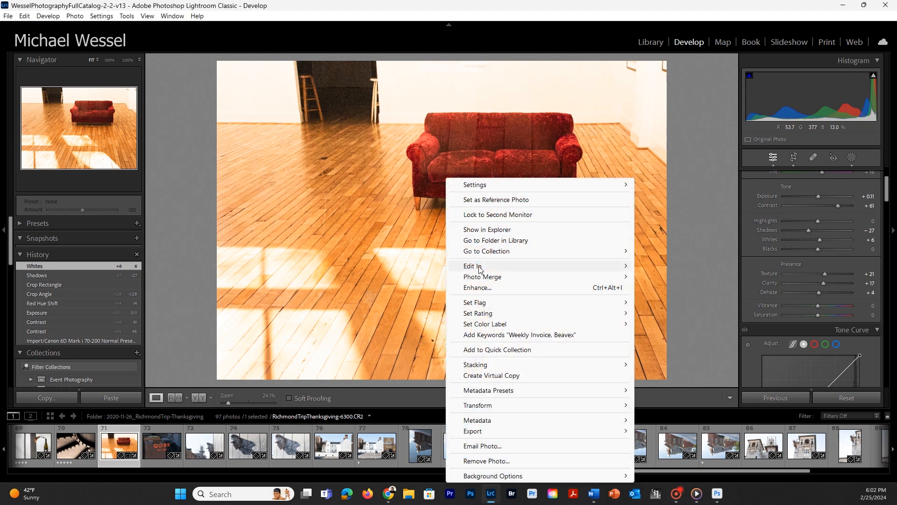
mouse_move(482, 267)
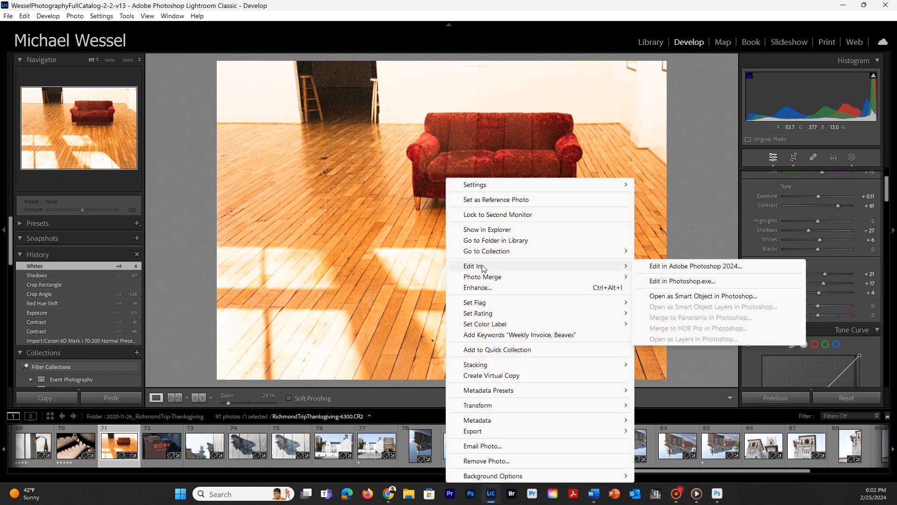
left_click(682, 267)
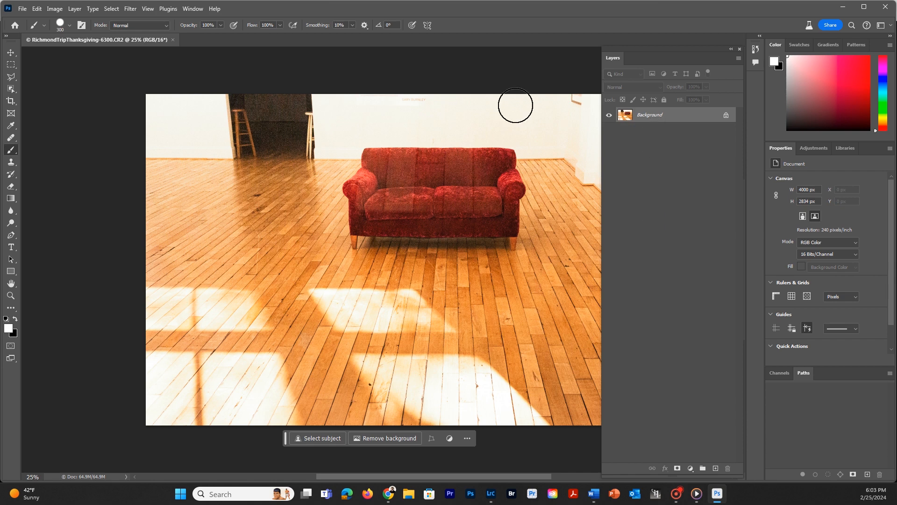
Apply a Black & White adjustment directly to the Background layer with Reds set to -28%.
left_click(55, 9)
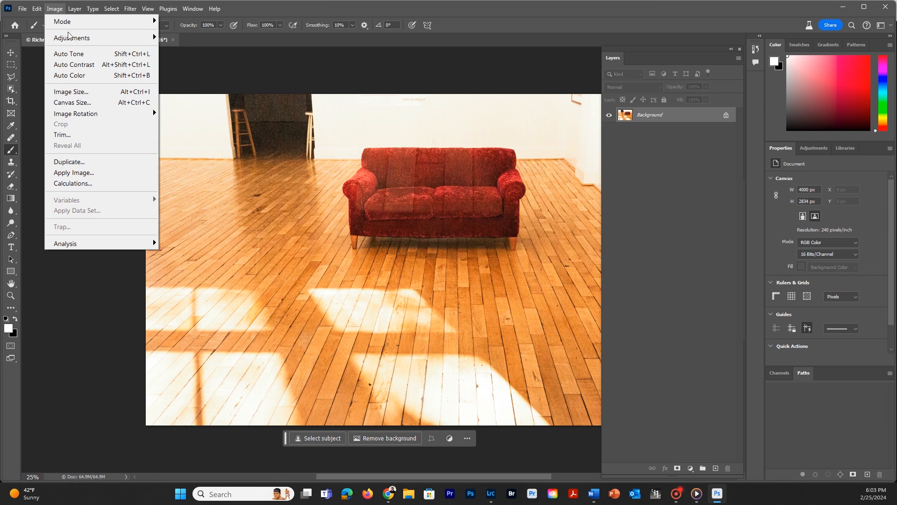
mouse_move(70, 37)
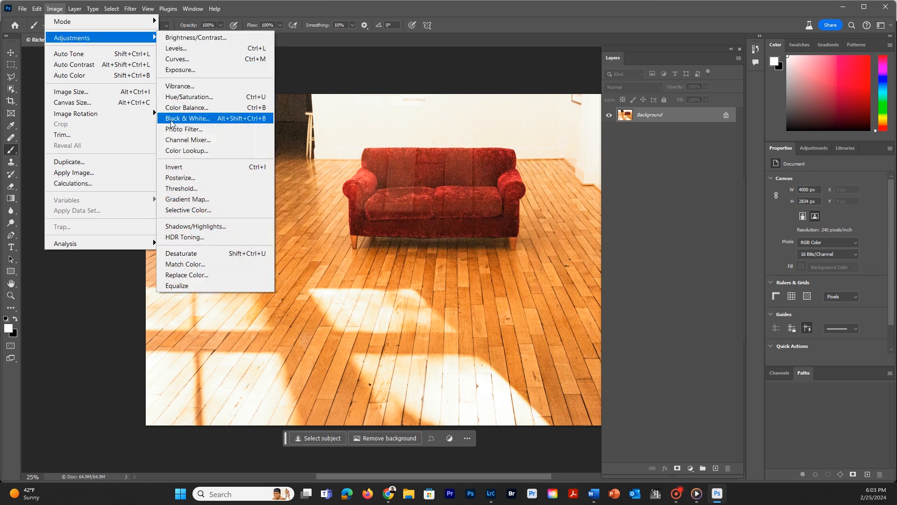
left_click(182, 123)
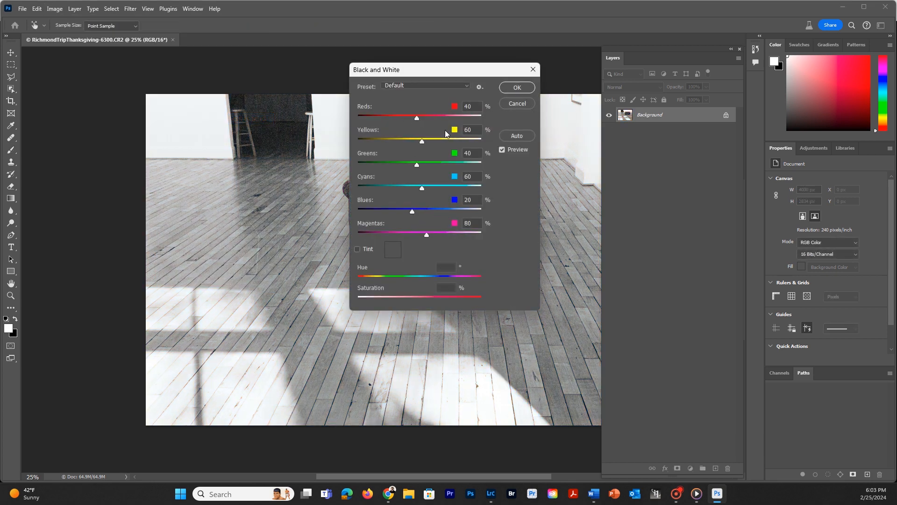
left_click_drag(417, 121, 400, 118)
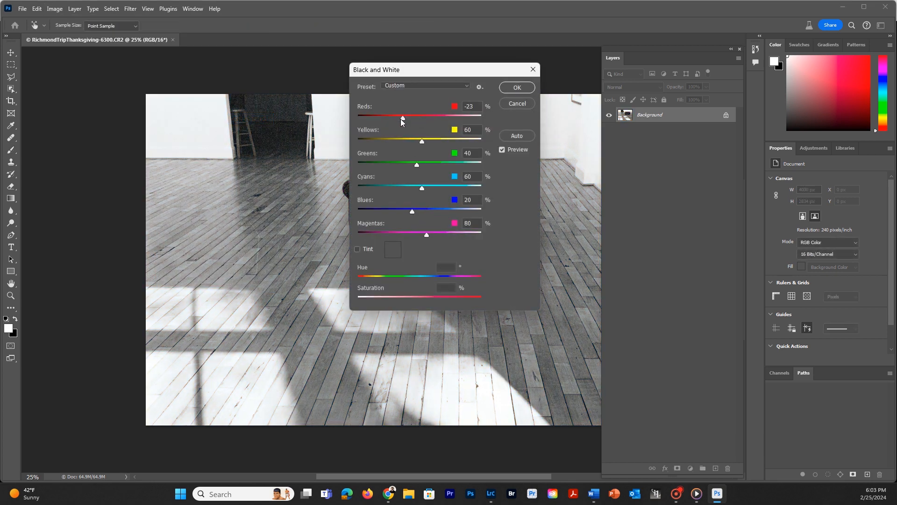
left_click(508, 88)
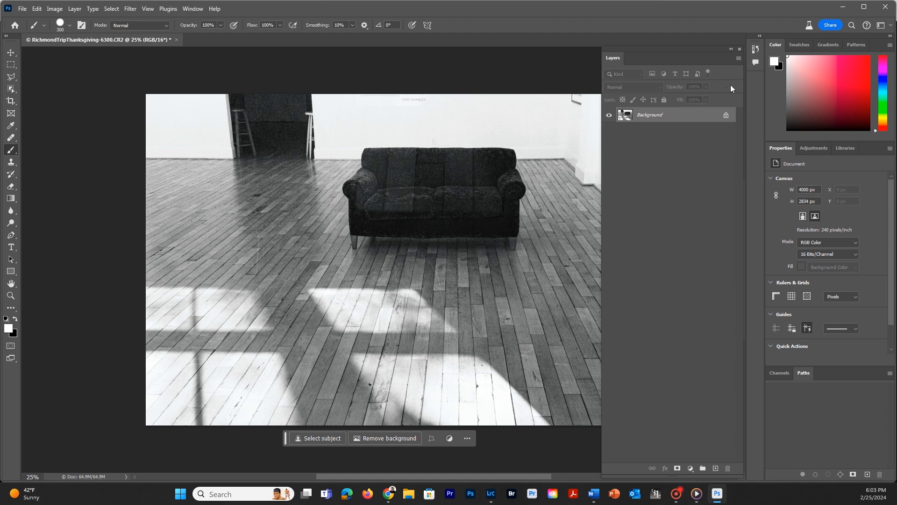
Revert the image to its Open history state, undoing the Black & White conversion.
left_click(756, 49)
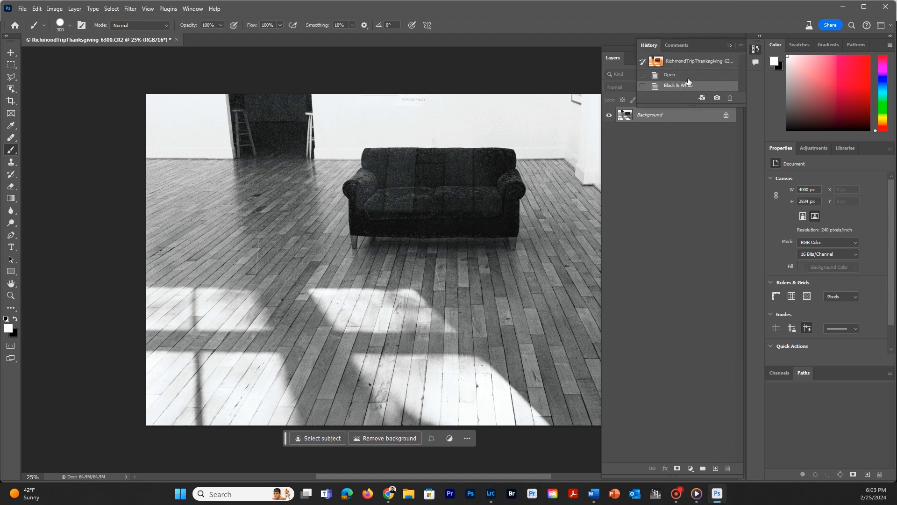
left_click(681, 79)
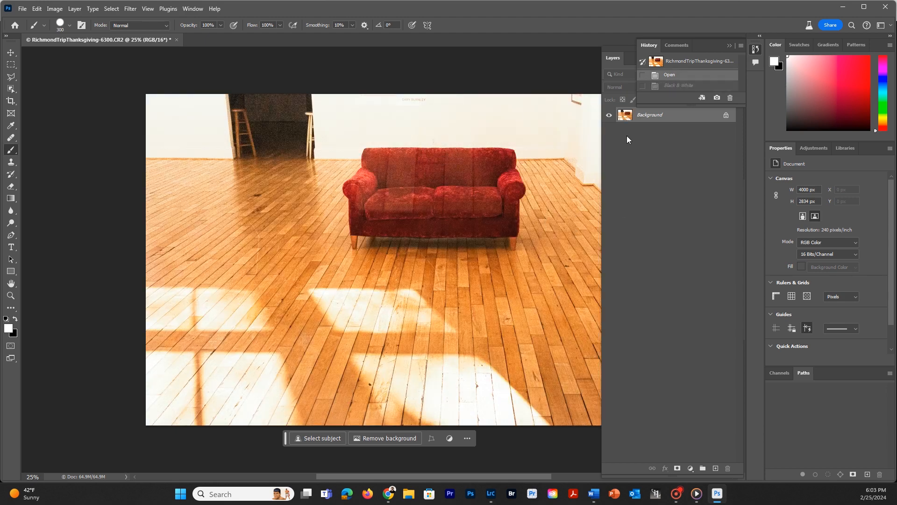
left_click(663, 159)
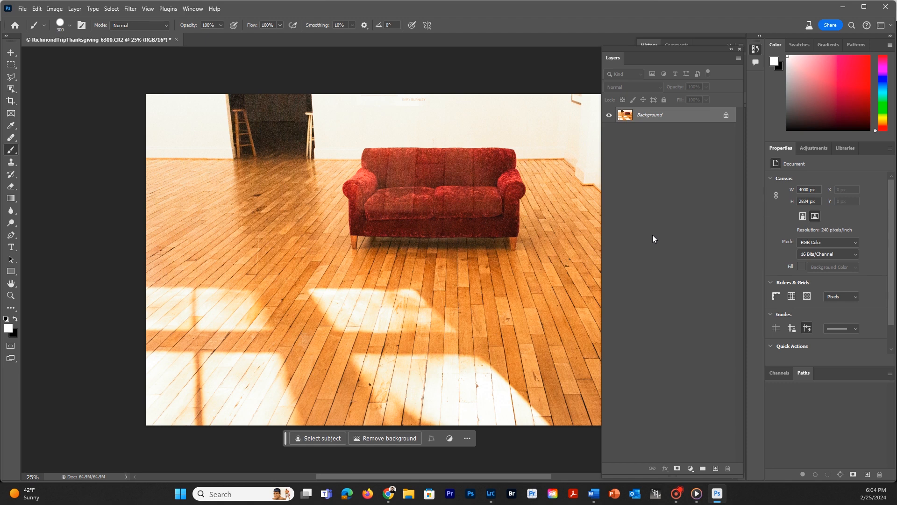
Add a Hue/Saturation adjustment layer with Saturation at -100, and delete that layer again.
left_click(818, 148)
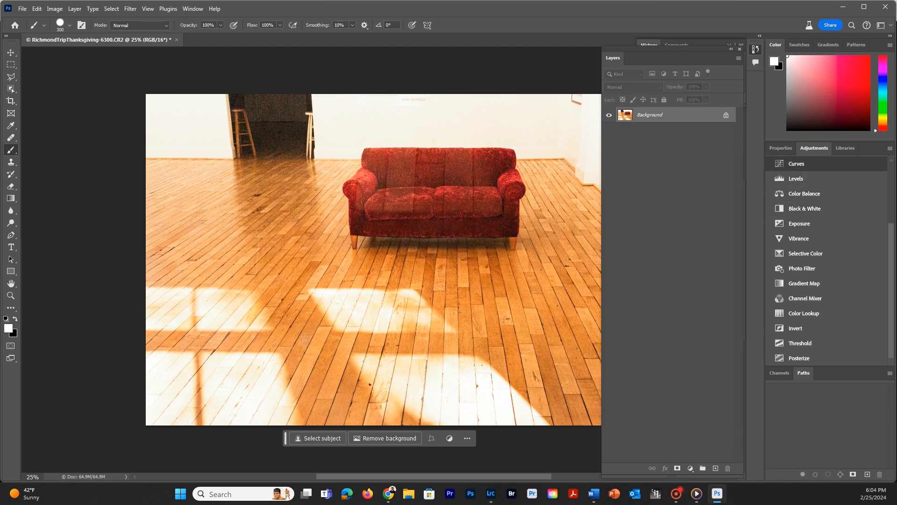
left_click_drag(891, 239, 891, 193)
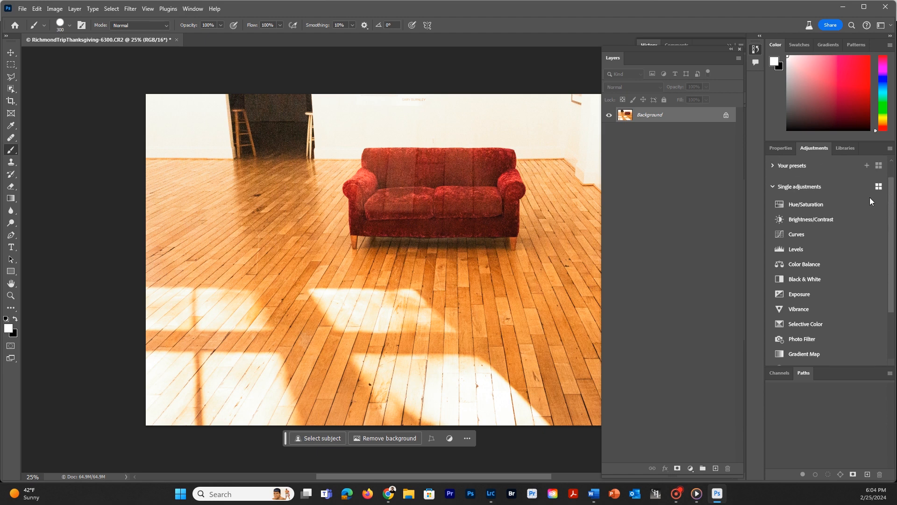
left_click(797, 204)
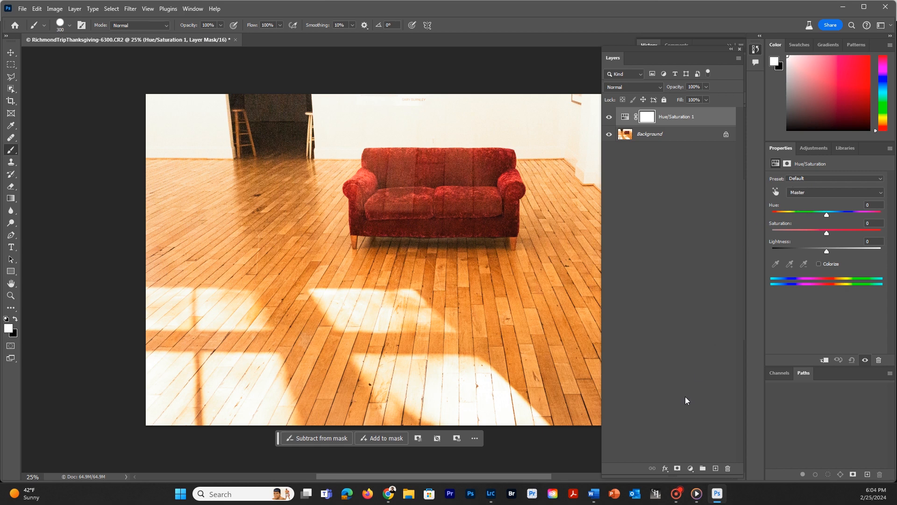
left_click(690, 468)
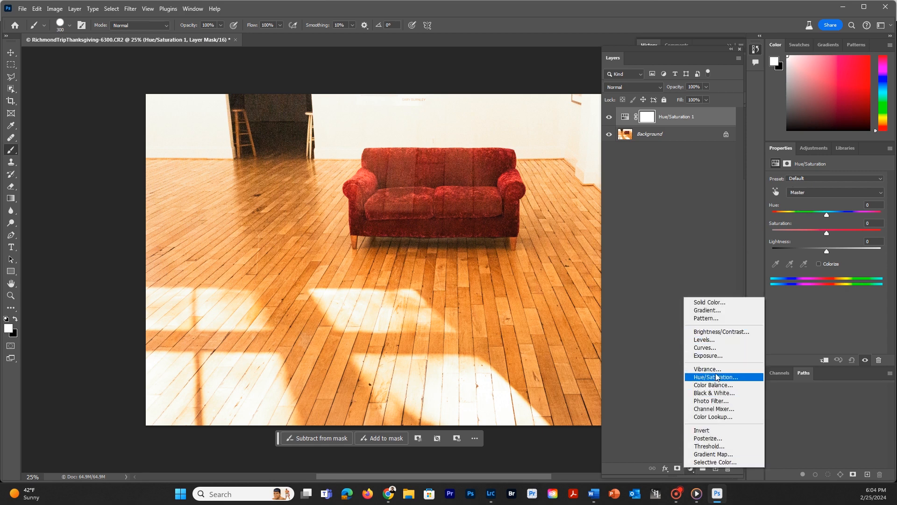
left_click(663, 172)
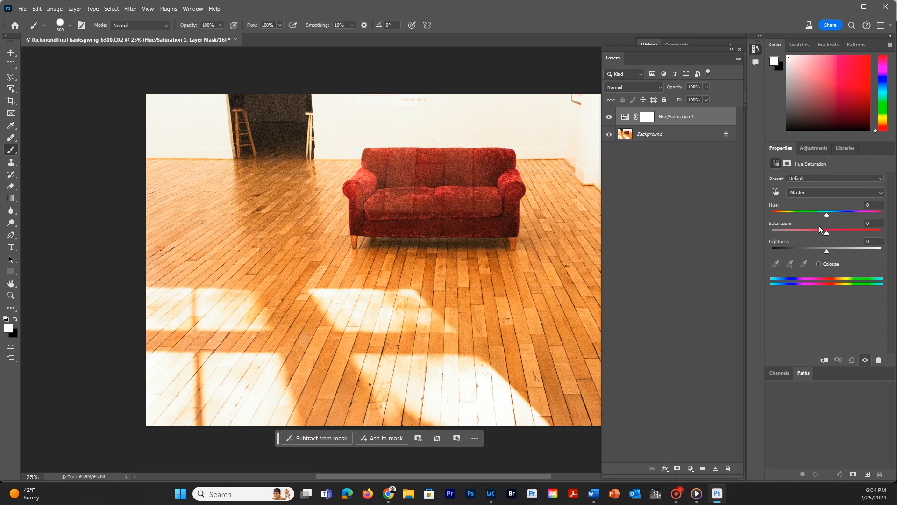
left_click_drag(825, 232, 755, 233)
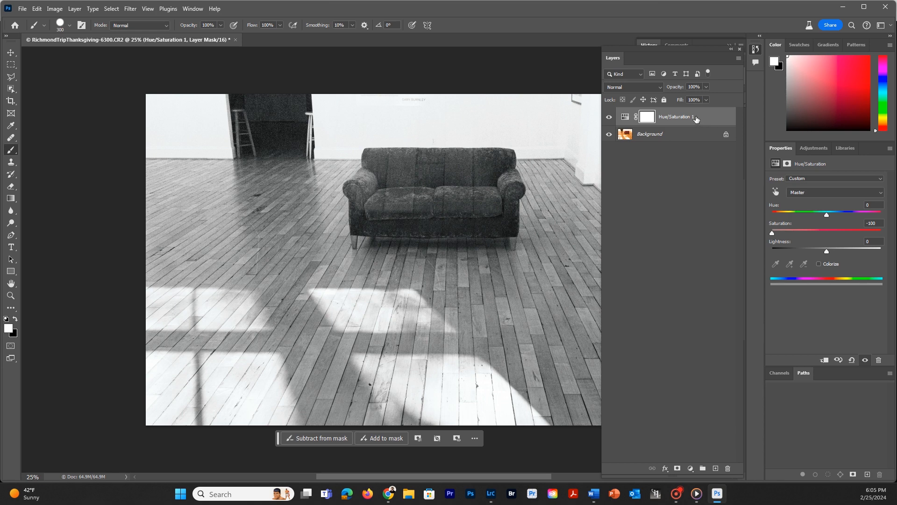
left_click_drag(706, 119, 729, 469)
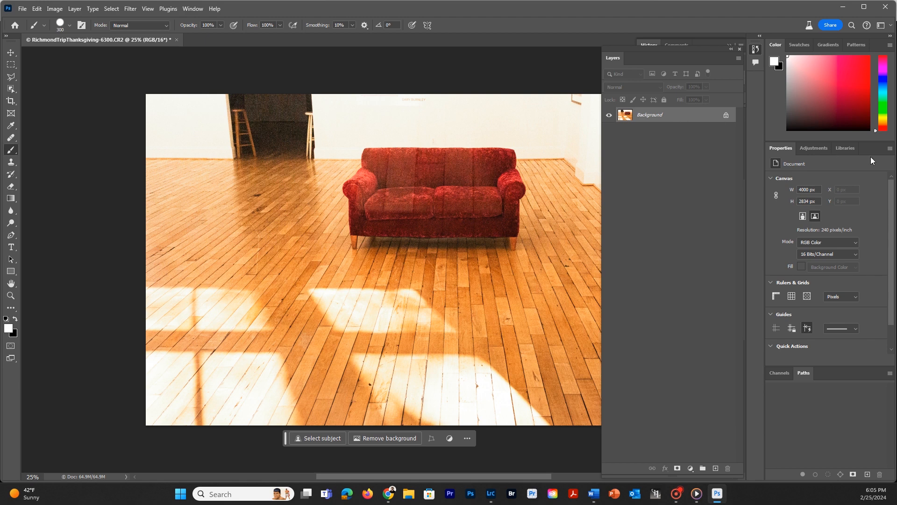
Add a Black & White adjustment layer with Reds 53, Yellows 55 and Blues 50, and compare it with the color original.
left_click(814, 147)
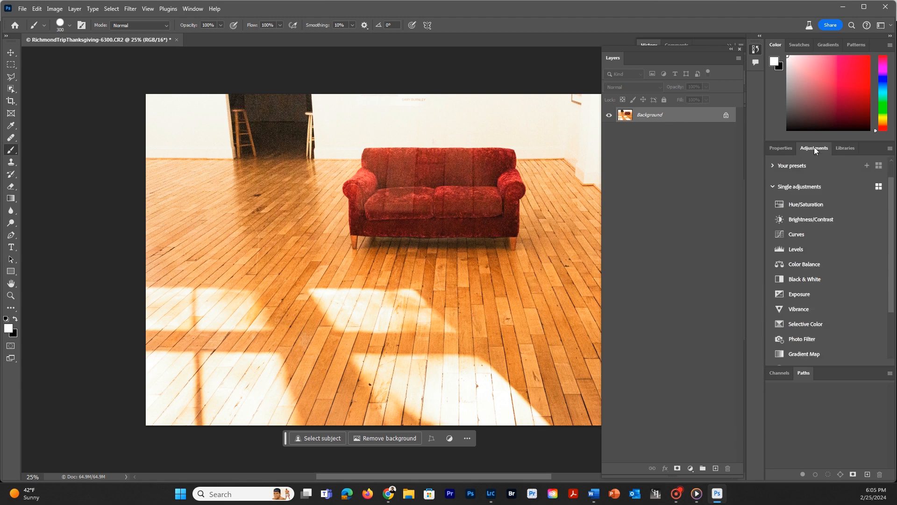
left_click(797, 278)
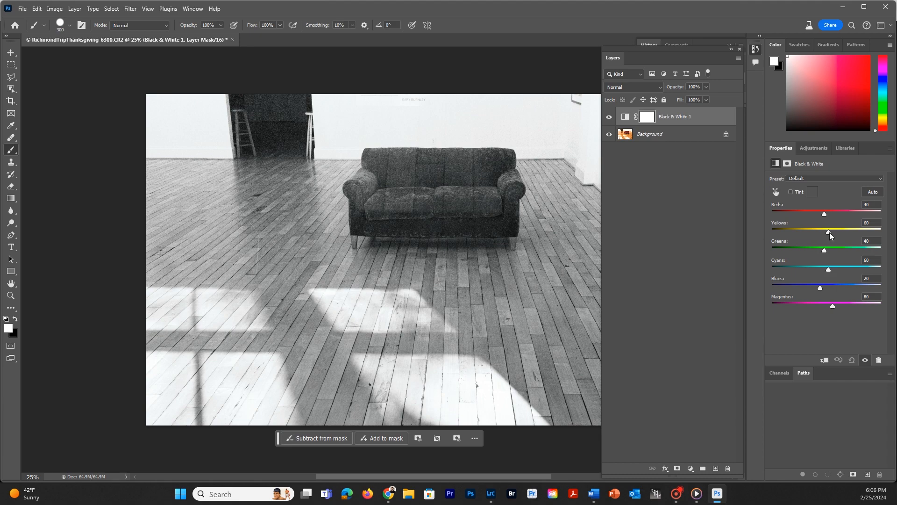
mouse_move(829, 232)
left_mouse_down()
mouse_move(792, 232)
mouse_move(856, 241)
mouse_move(814, 231)
mouse_move(841, 231)
mouse_move(816, 231)
mouse_move(828, 231)
left_mouse_up()
left_click_drag(828, 232, 828, 231)
mouse_move(824, 213)
left_mouse_down()
mouse_move(802, 213)
mouse_move(844, 212)
mouse_move(826, 213)
left_mouse_up()
mouse_move(821, 291)
left_mouse_down()
mouse_move(836, 289)
mouse_move(812, 282)
mouse_move(832, 289)
left_mouse_up()
left_click(864, 278)
type("50")
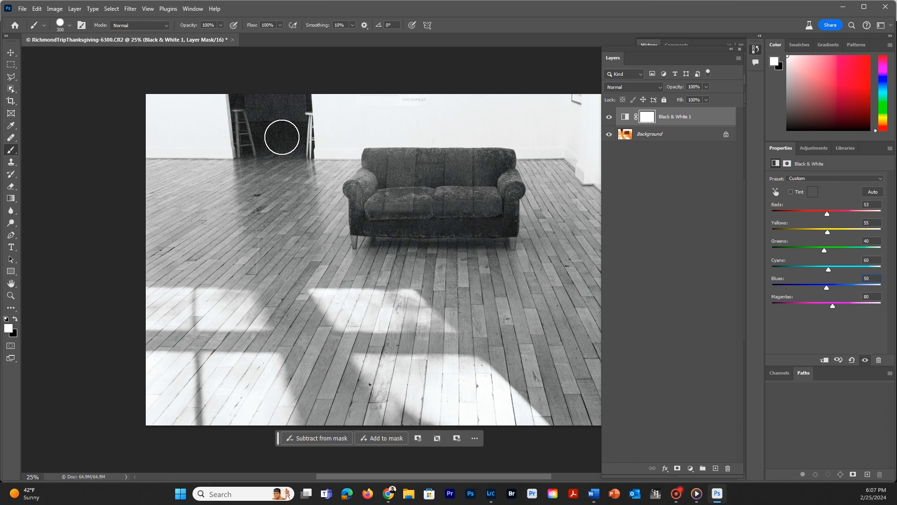
left_click(608, 117)
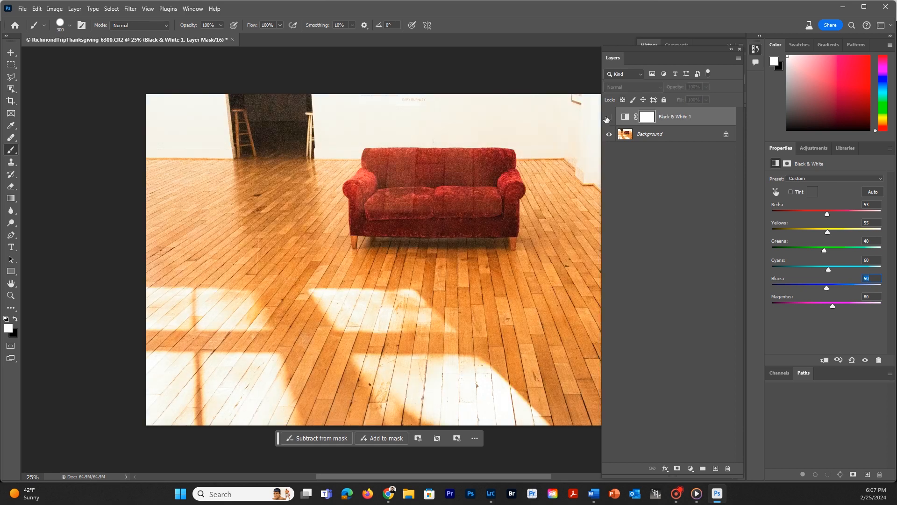
left_click(607, 117)
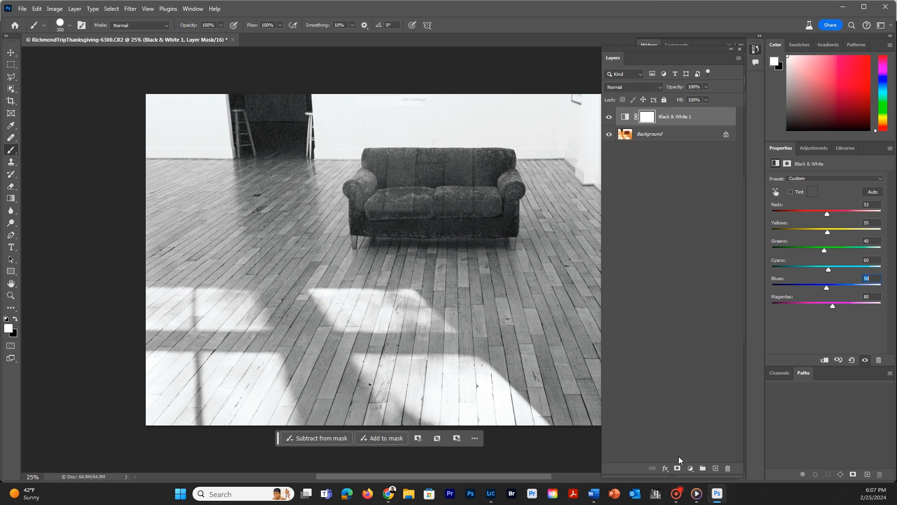
Add a Brightness/Contrast adjustment layer above the black and white layer with Brightness -6 and Contrast 35.
left_click(691, 468)
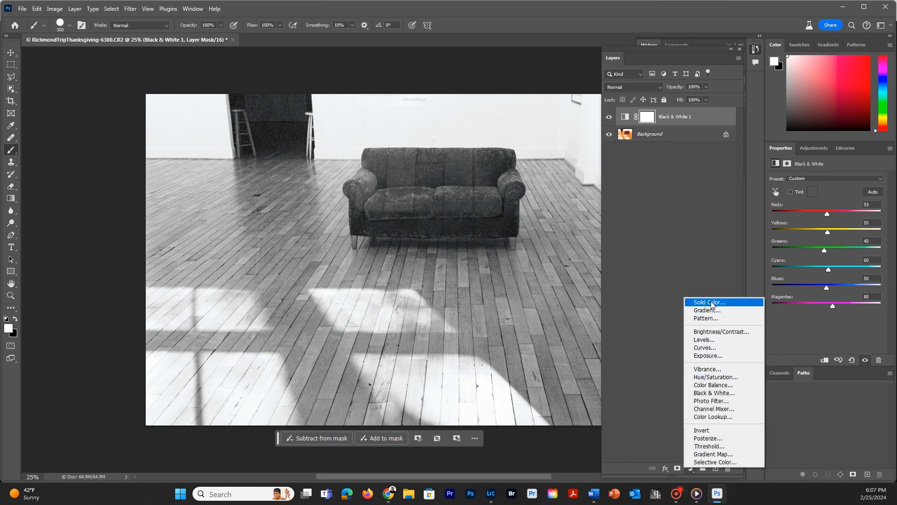
left_click(720, 333)
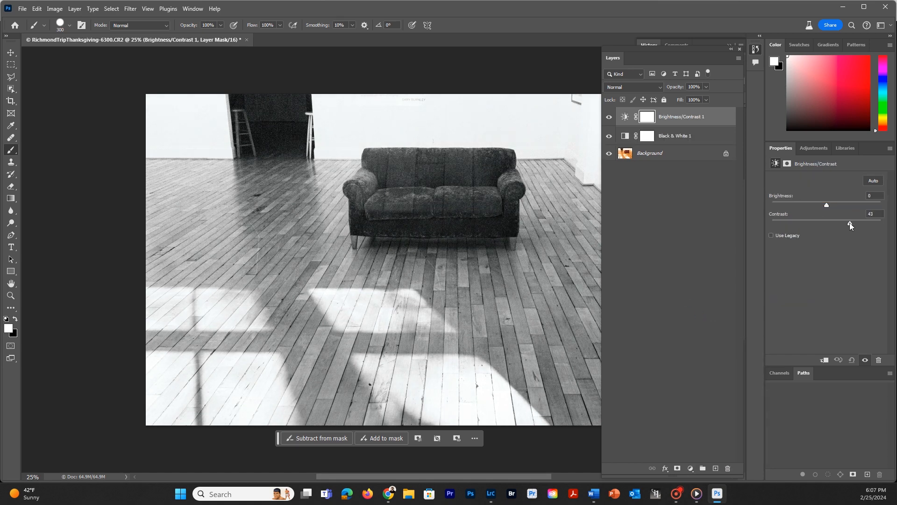
left_click_drag(850, 223, 821, 203)
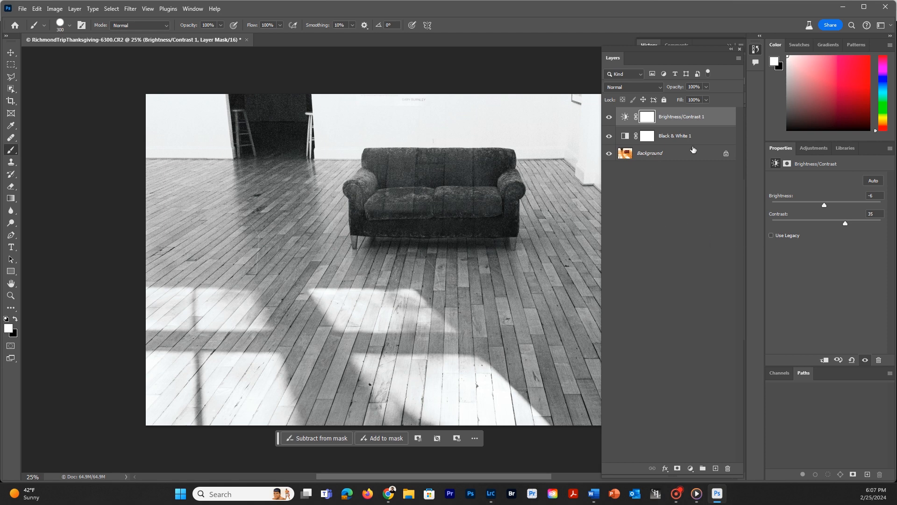
Delete the Black & White and Brightness/Contrast adjustment layers, keeping only the Background.
left_click_drag(708, 138, 727, 468)
mouse_move(696, 120)
left_mouse_down()
mouse_move(711, 123)
mouse_move(729, 467)
left_mouse_up()
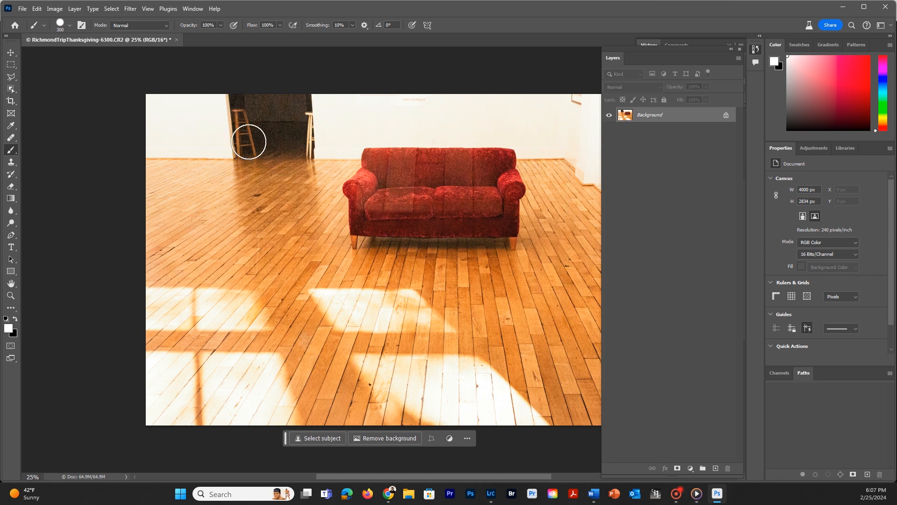
Select the red sofa with the Object Selection tool.
left_click(9, 89)
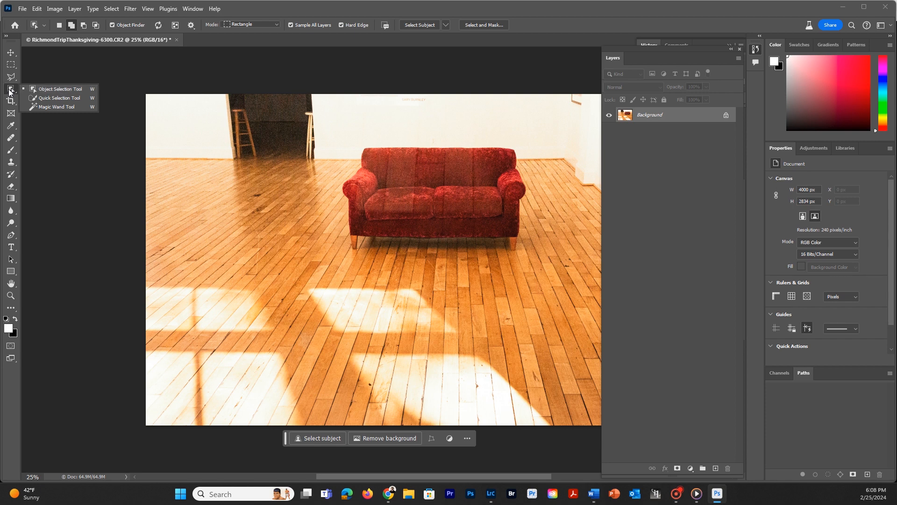
left_click(52, 88)
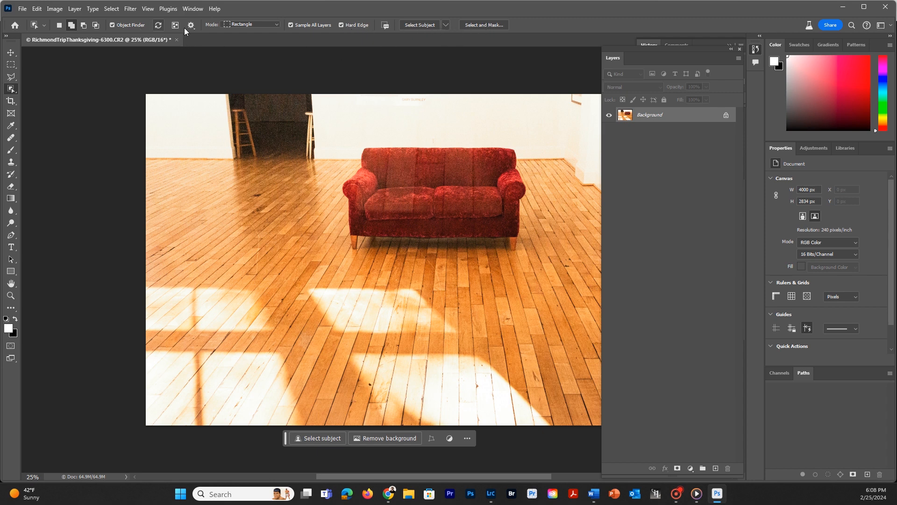
left_click(421, 186)
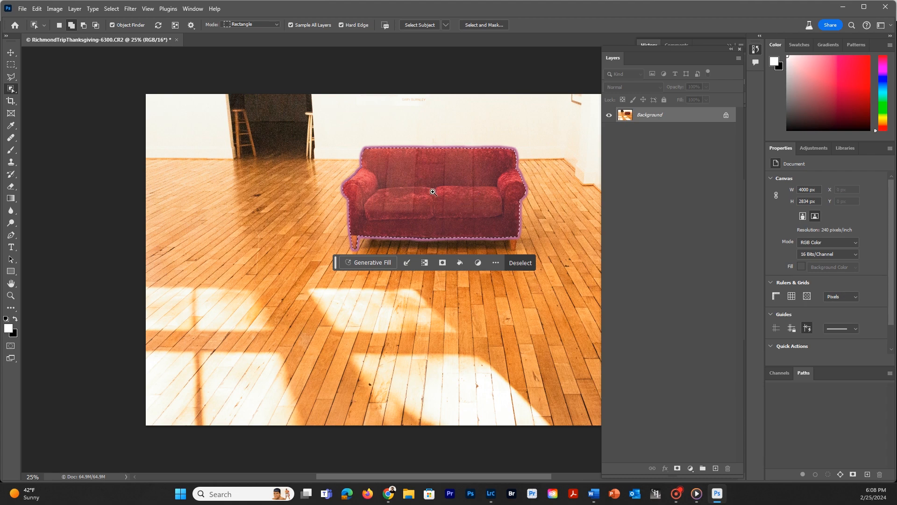
Add the sofa's right front leg to the selection by outlining it with the Polygonal Lasso tool.
left_click_drag(437, 200, 479, 211)
key("l")
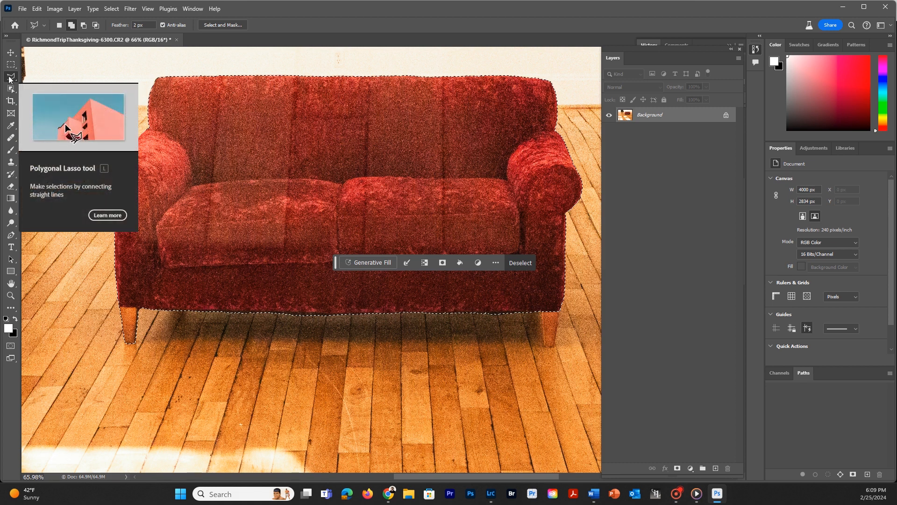
left_click(537, 311)
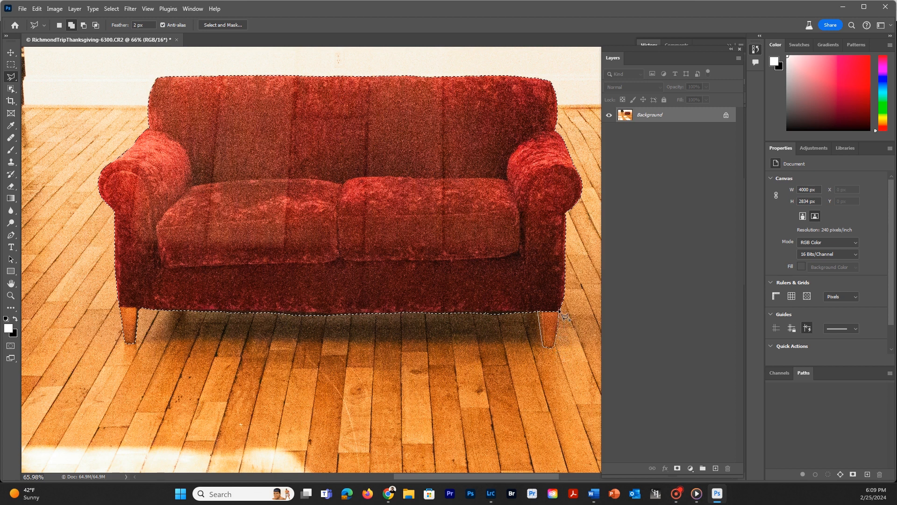
left_click(542, 298)
left_click(537, 300)
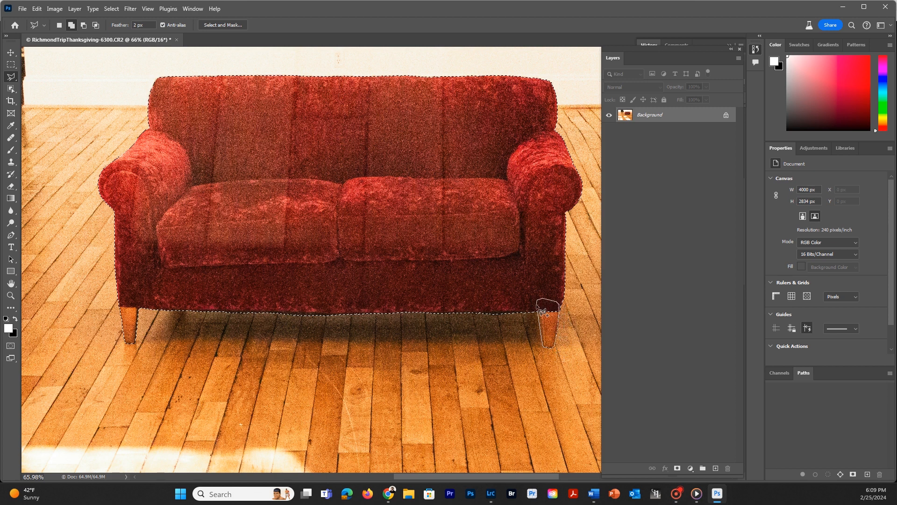
left_click(543, 317)
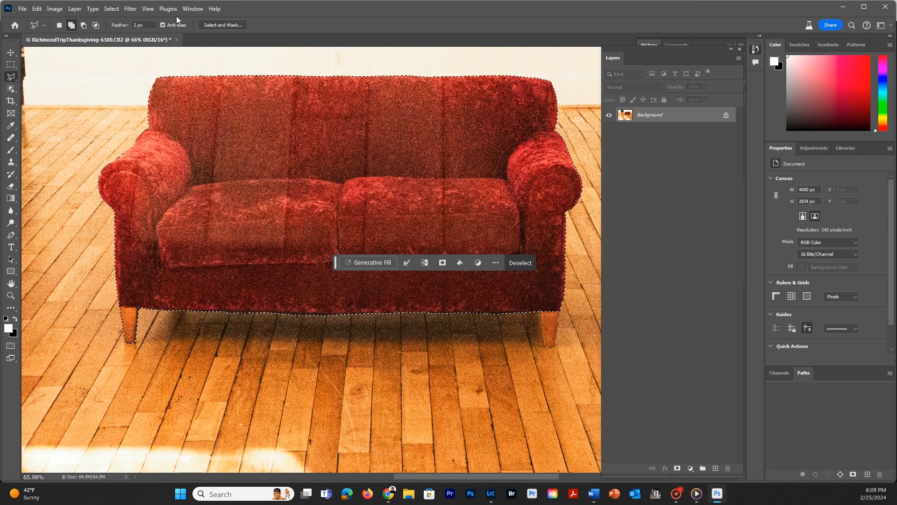
Set the Polygonal Lasso tool's feather to 0 px.
left_click(149, 24)
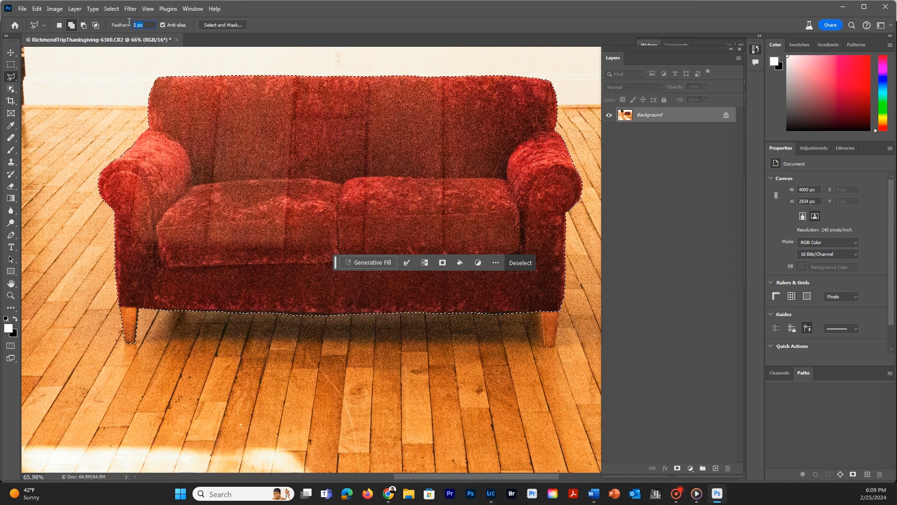
type("0")
key("Return")
key("shift")
left_click(490, 341)
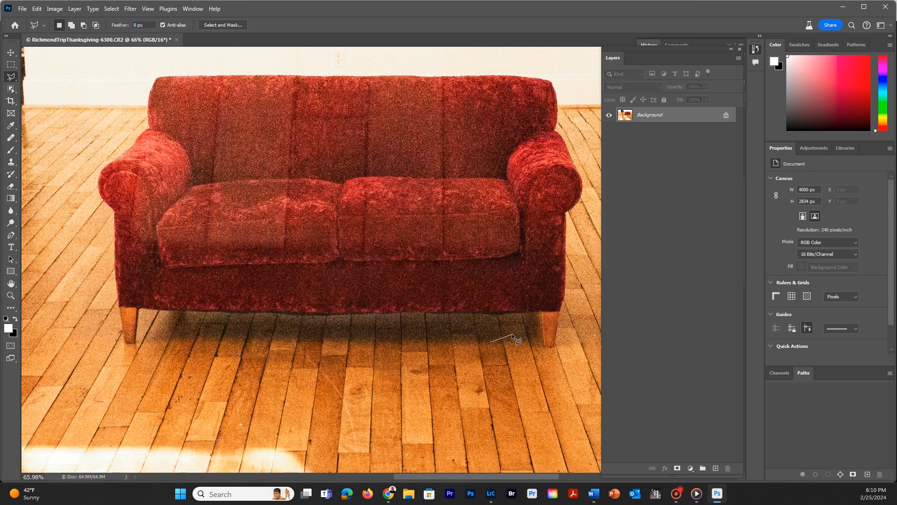
key("Escape")
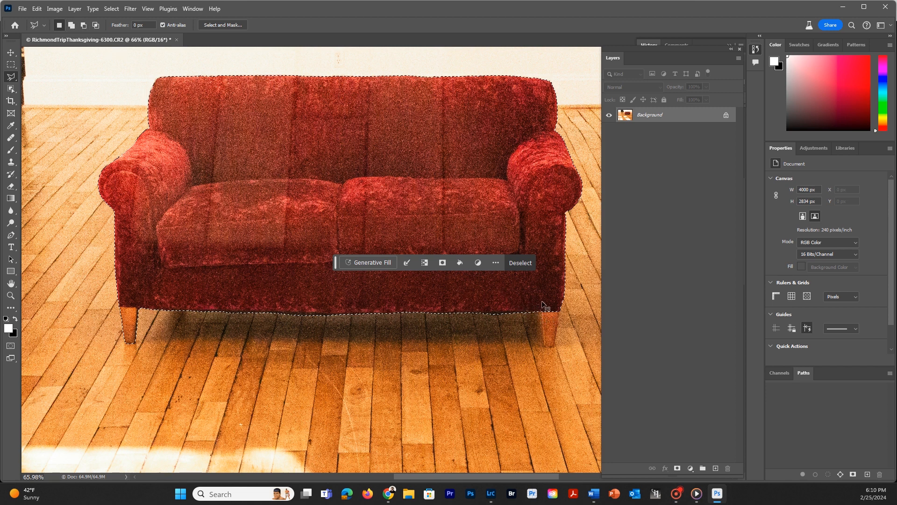
Add the unselected wooden leg on the photo's right side to the sofa selection by outlining it in add-to-selection mode with the Polygonal Lasso.
key("shift")
left_click(71, 26)
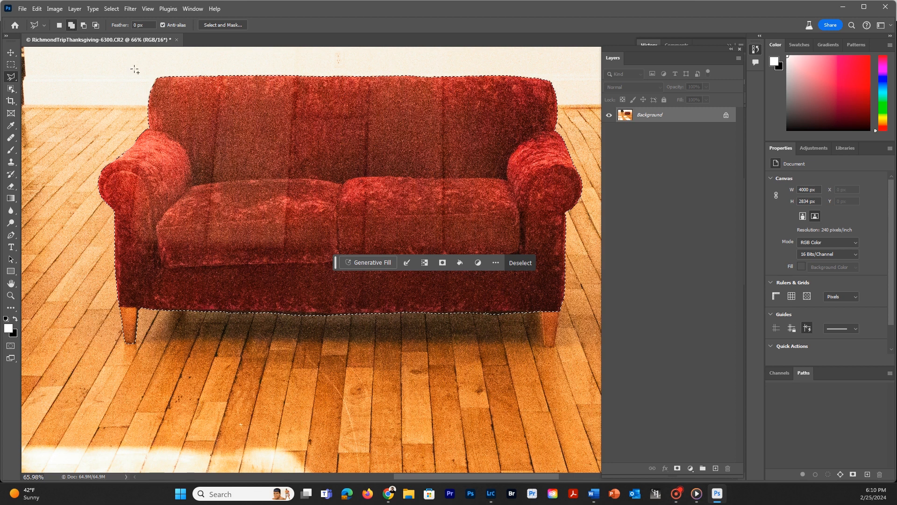
left_click(539, 312)
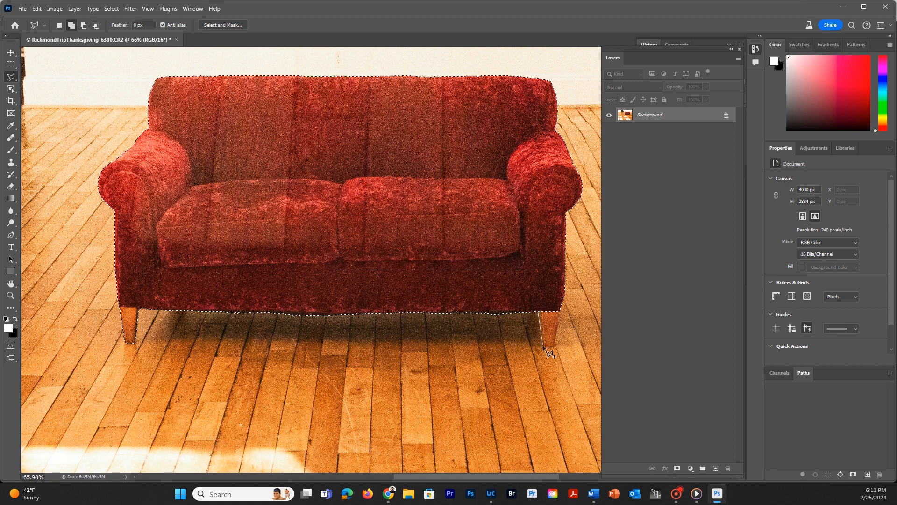
left_click(554, 347)
left_click(557, 301)
left_click(547, 299)
left_click(536, 305)
left_click(543, 316)
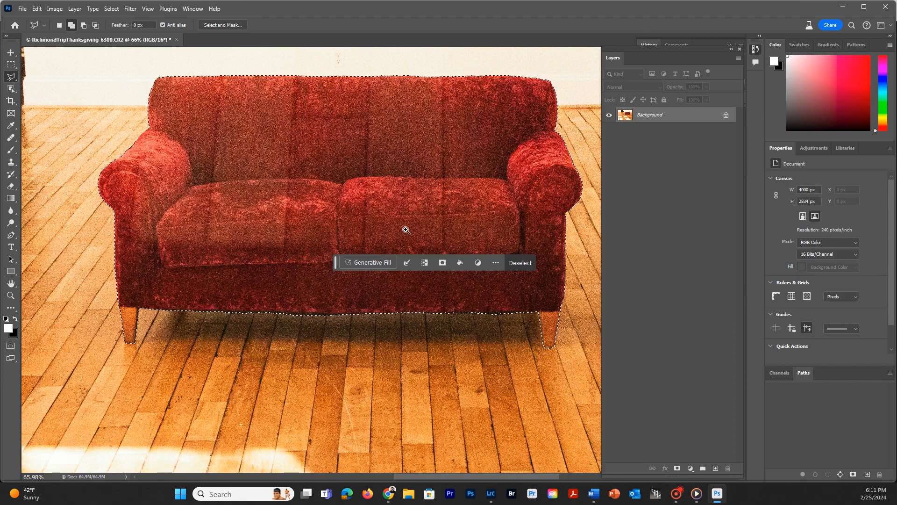
Invert the selection to cover everything except the sofa and add a Black & White adjustment layer masked to it.
mouse_move(348, 228)
left_mouse_down()
mouse_move(381, 224)
mouse_move(318, 224)
mouse_move(353, 196)
mouse_move(315, 187)
mouse_move(321, 202)
mouse_move(343, 194)
left_mouse_up()
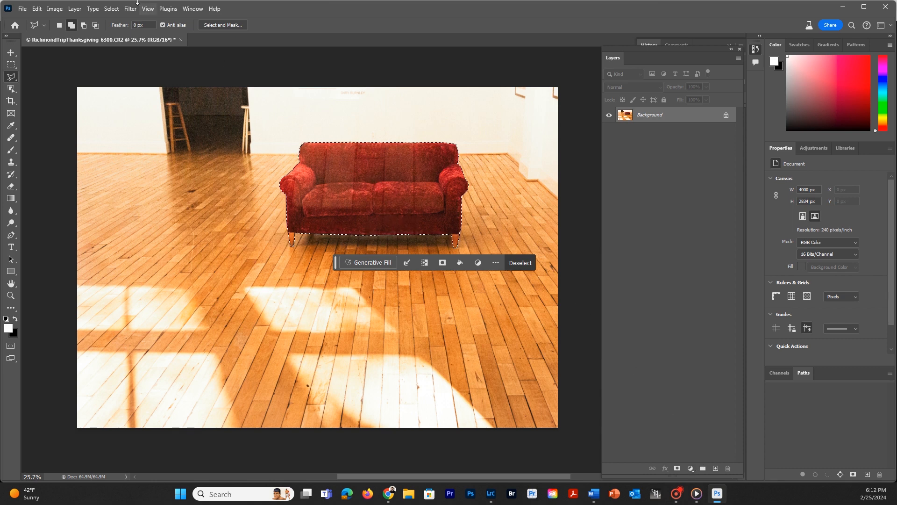
left_click(111, 9)
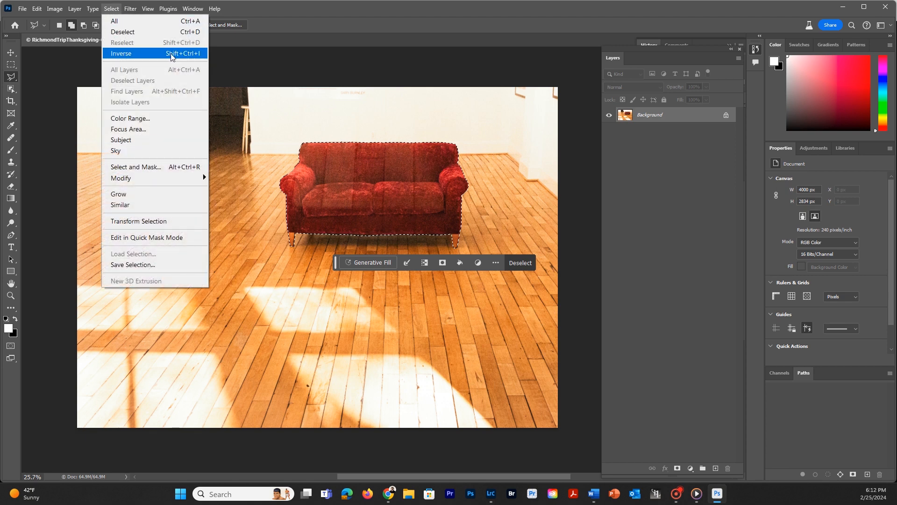
left_click(117, 55)
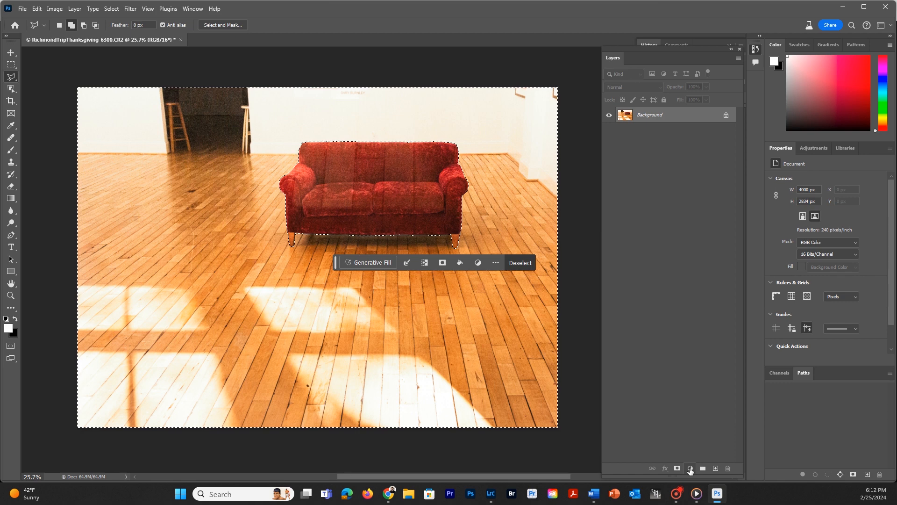
left_click(814, 148)
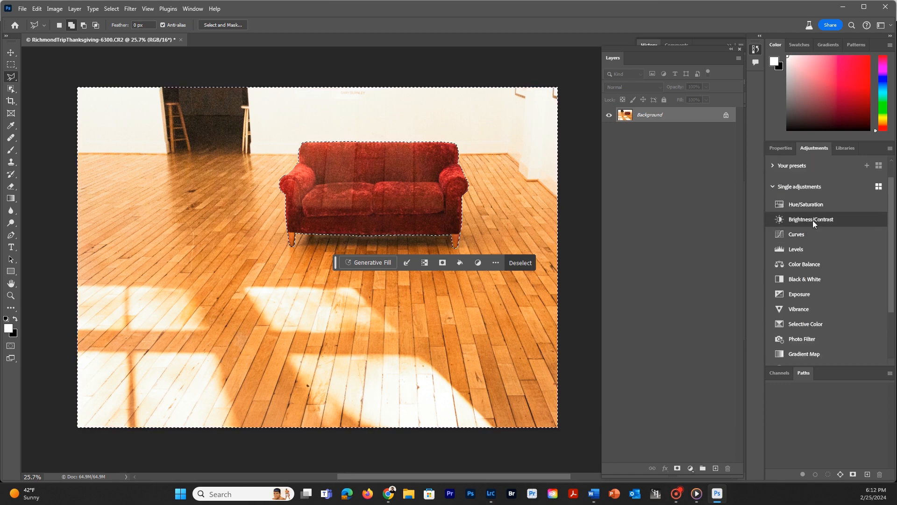
left_click(796, 278)
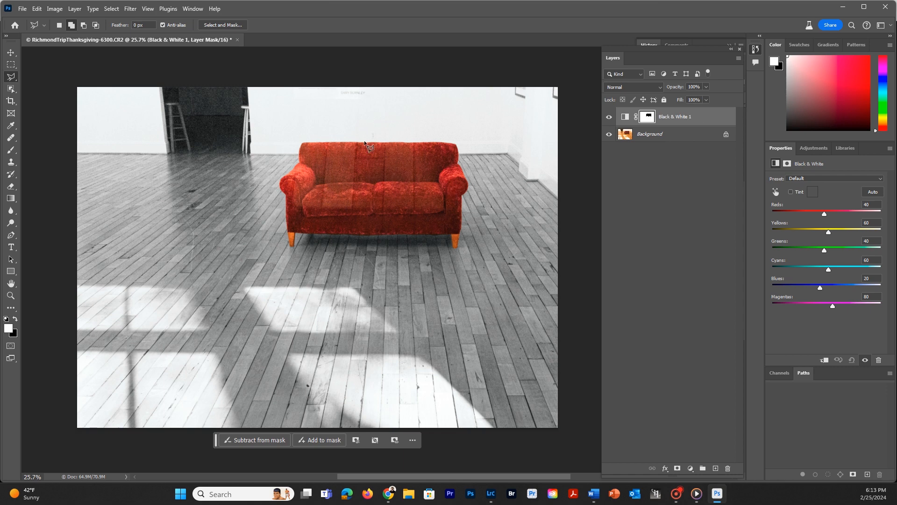
Add a second, unmasked Black & White adjustment layer on top and set its opacity to 46%.
left_click(691, 468)
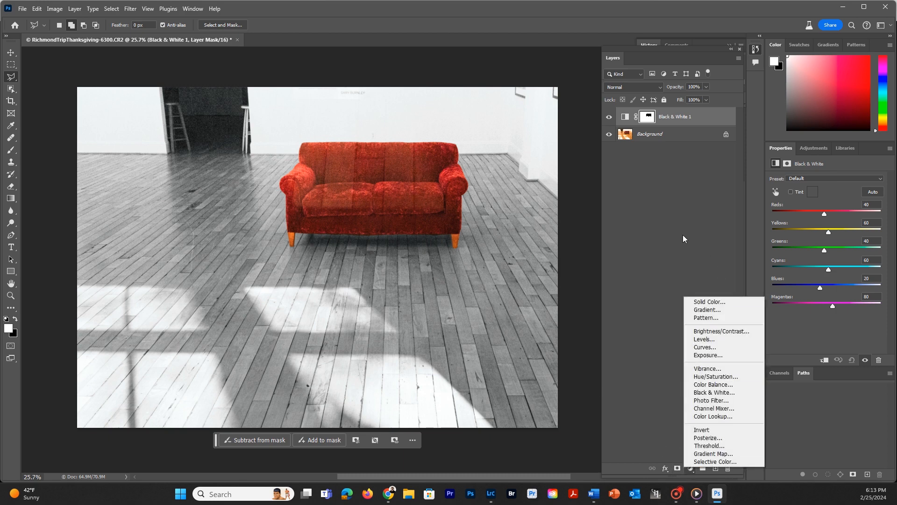
left_click(715, 395)
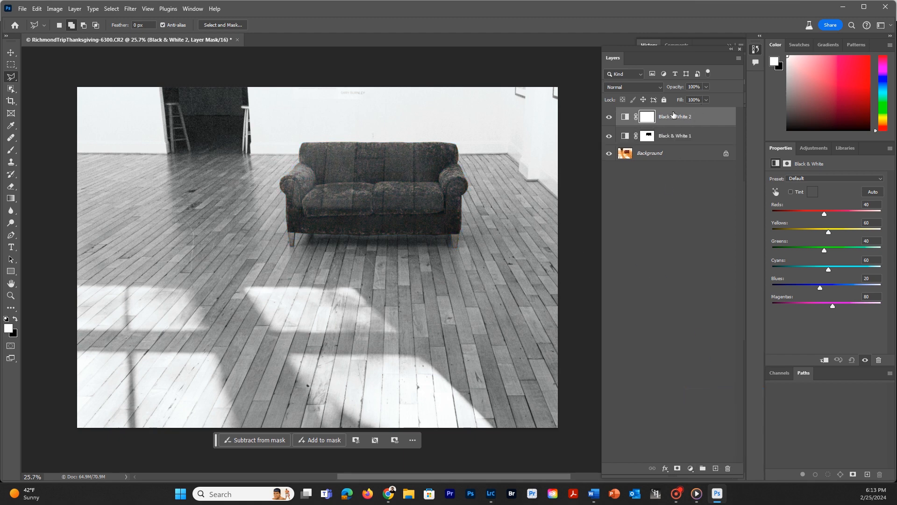
left_click(706, 87)
left_click_drag(667, 96, 666, 96)
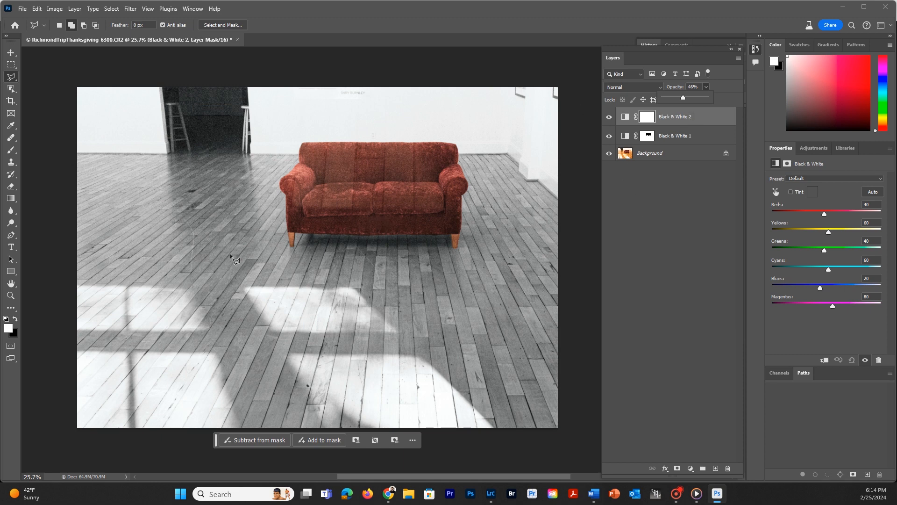
Delete both Black & White adjustment layers, keeping only the Background.
left_click_drag(701, 120, 729, 470)
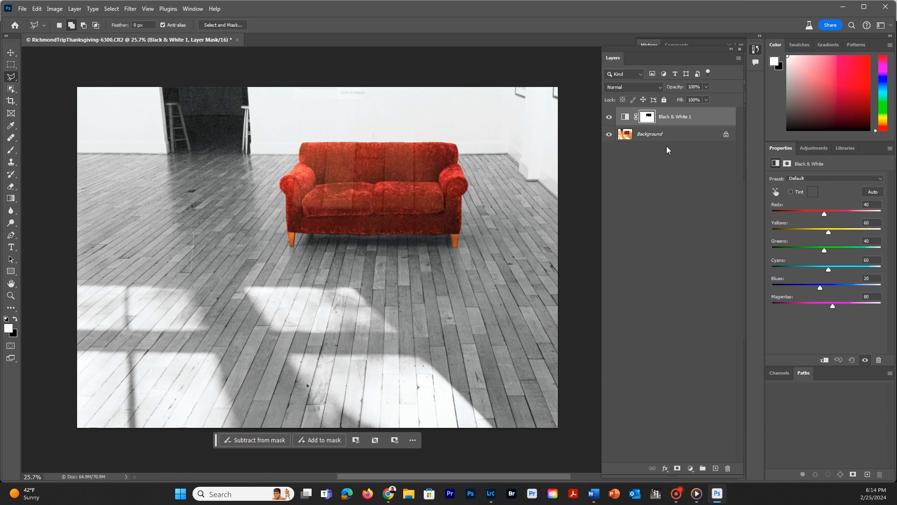
left_click_drag(701, 117, 728, 471)
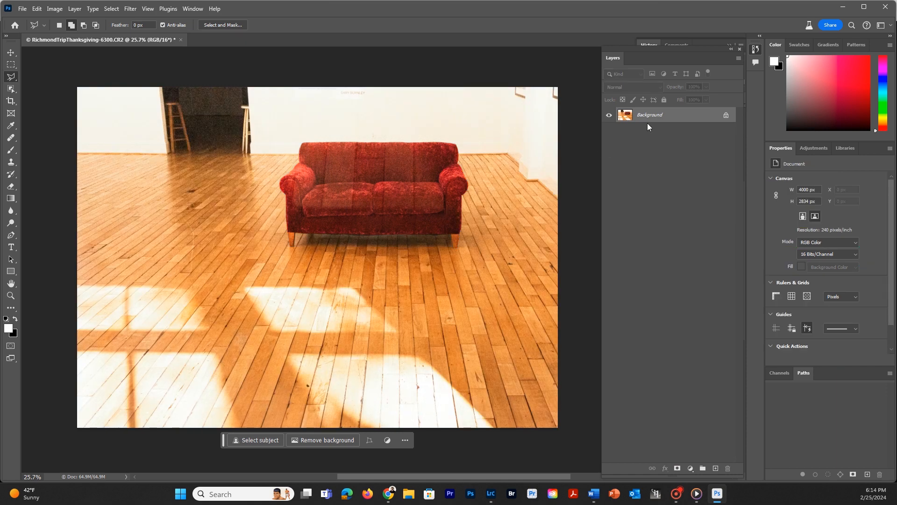
Add a Black & White adjustment layer over the whole photo and turn on its Tint option.
left_click(820, 148)
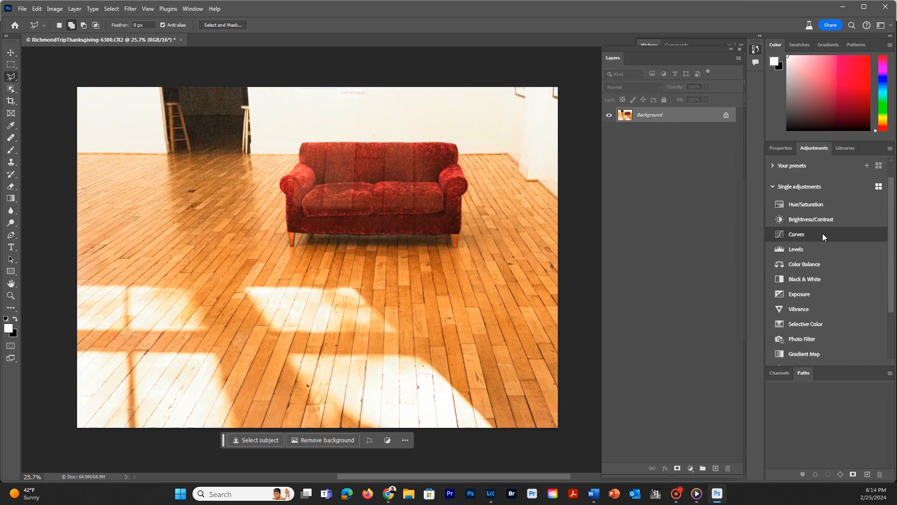
left_click(793, 279)
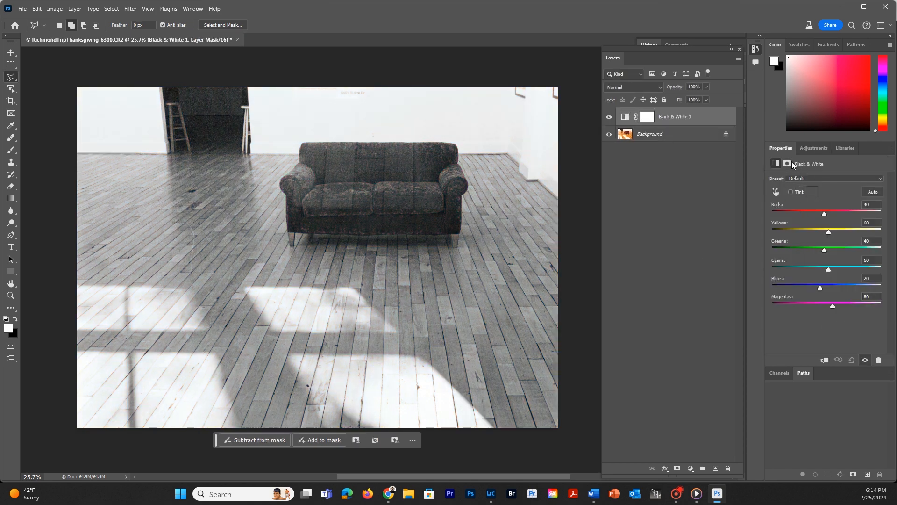
left_click(791, 191)
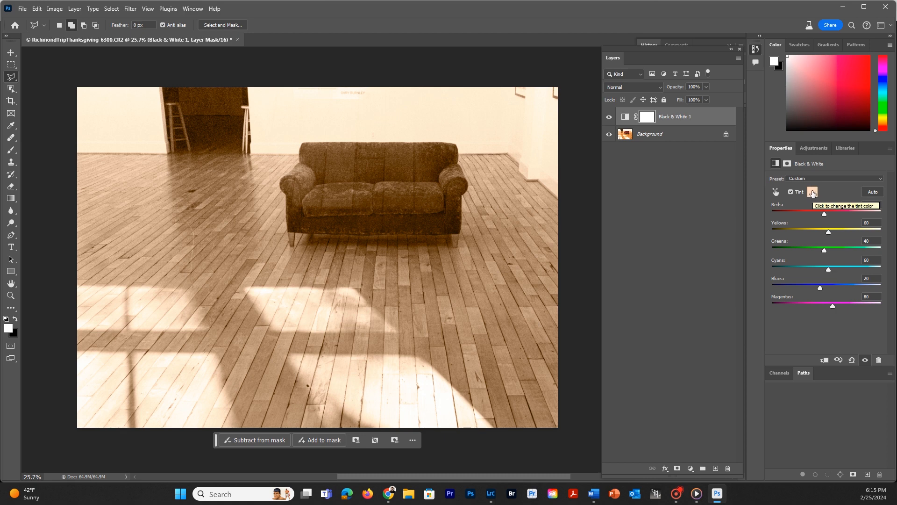
Try a darker orange-brown tint colour, #967c3f, for the Black & White adjustment.
left_click(812, 192)
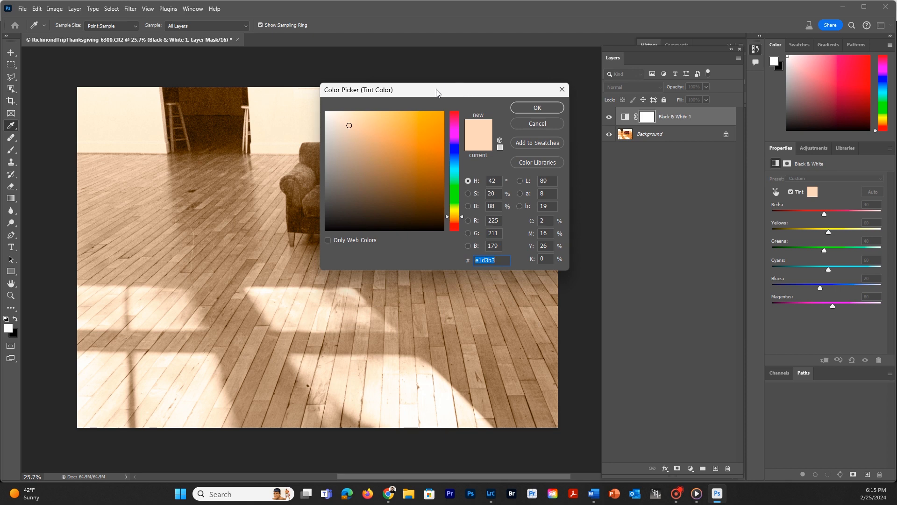
left_click_drag(436, 89, 670, 97)
left_click(601, 164)
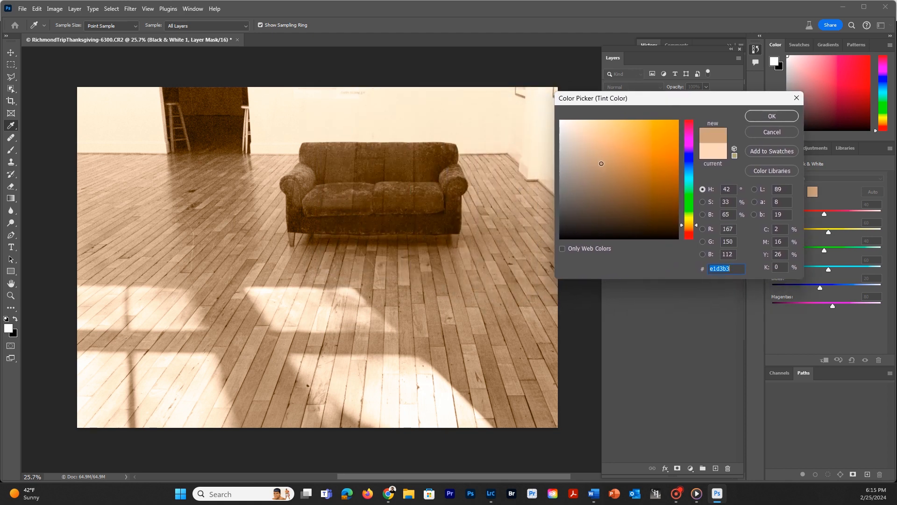
mouse_move(601, 163)
left_mouse_down()
mouse_move(616, 190)
mouse_move(629, 193)
mouse_move(648, 176)
mouse_move(608, 176)
left_mouse_up()
left_click(633, 169)
left_click(629, 169)
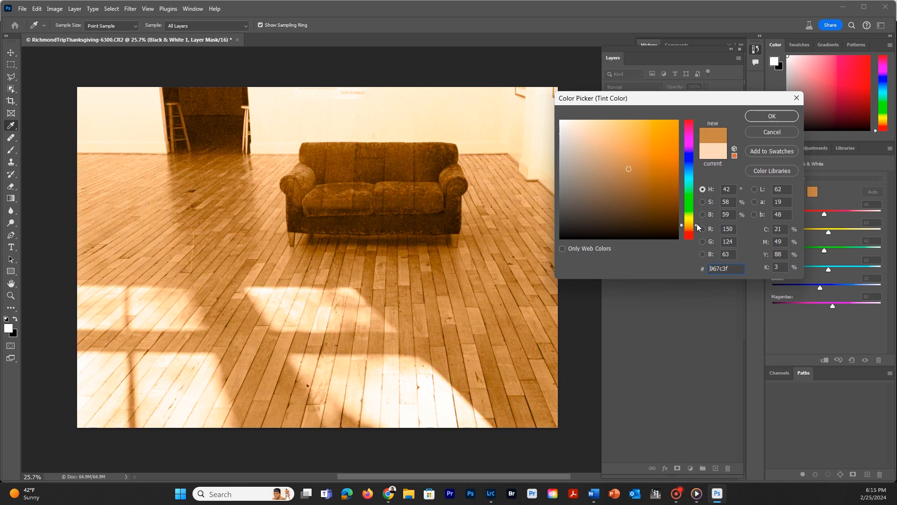
Try muted and saturated blue tints at hue 243 for the Black & White adjustment, and cancel the tint colour change.
left_click_drag(697, 223, 693, 161)
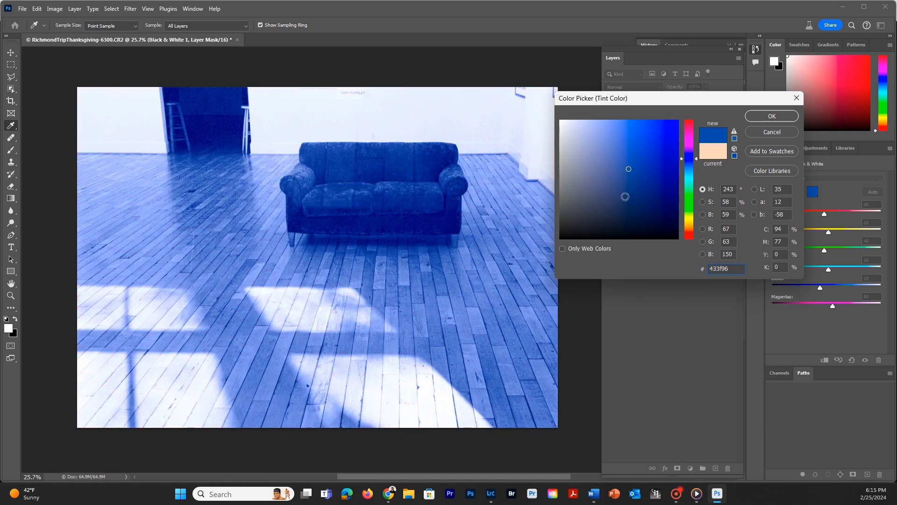
left_click(584, 199)
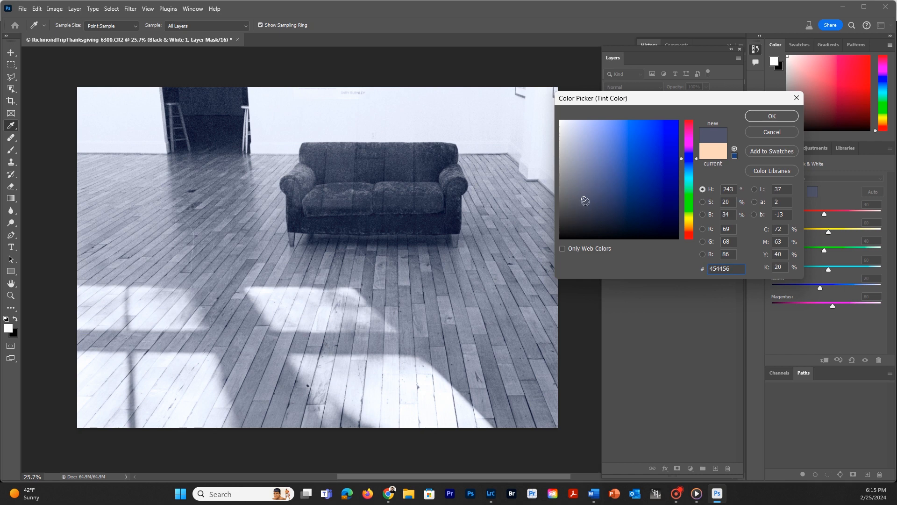
left_click(634, 153)
left_click(655, 137)
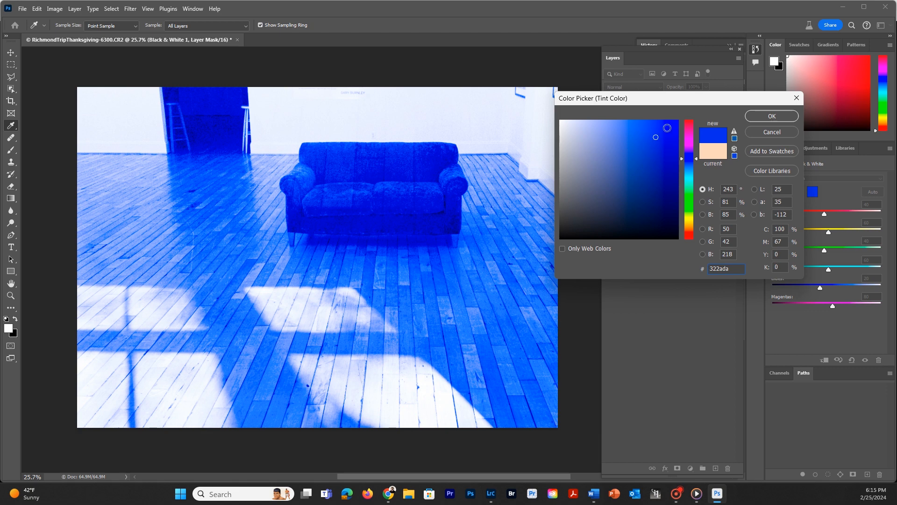
left_click(575, 206)
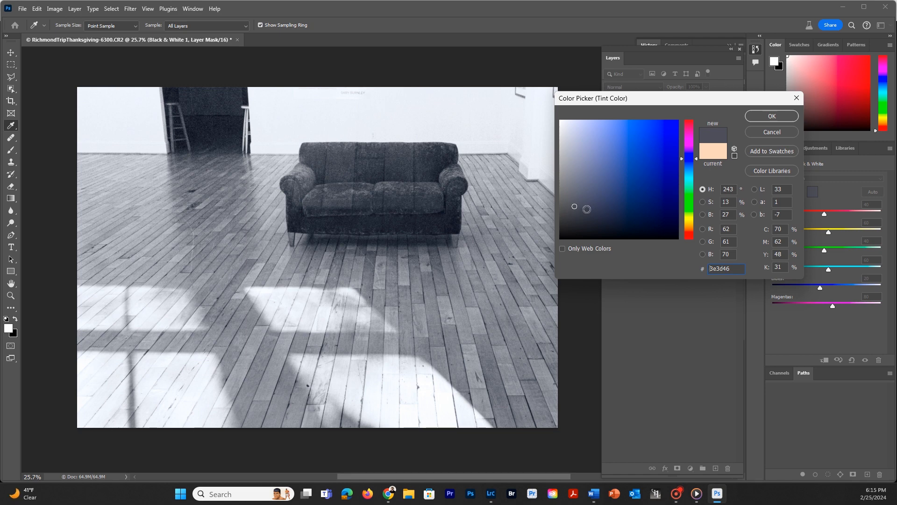
left_click_drag(586, 202, 581, 204)
left_click(773, 133)
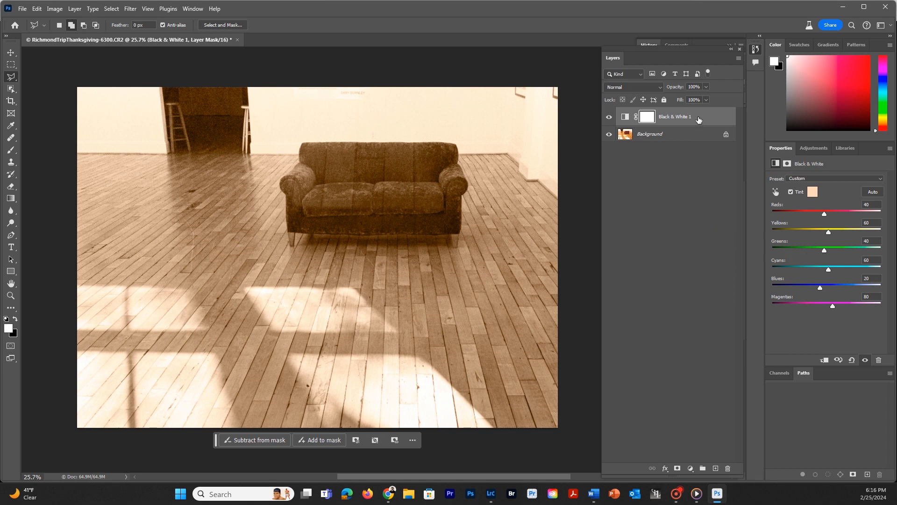
Delete the tinted Black & White layer and convert the image to Grayscale mode, discarding the color information.
left_click_drag(697, 121, 728, 467)
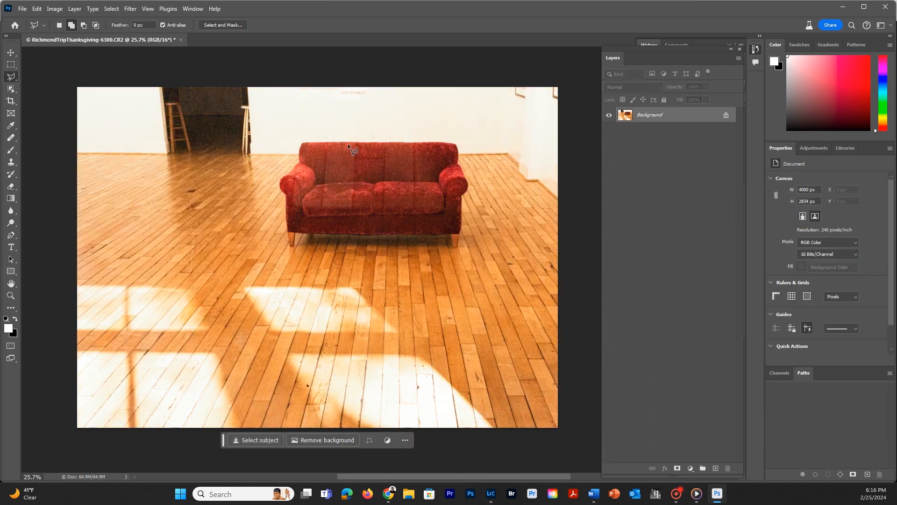
left_click(52, 11)
mouse_move(62, 21)
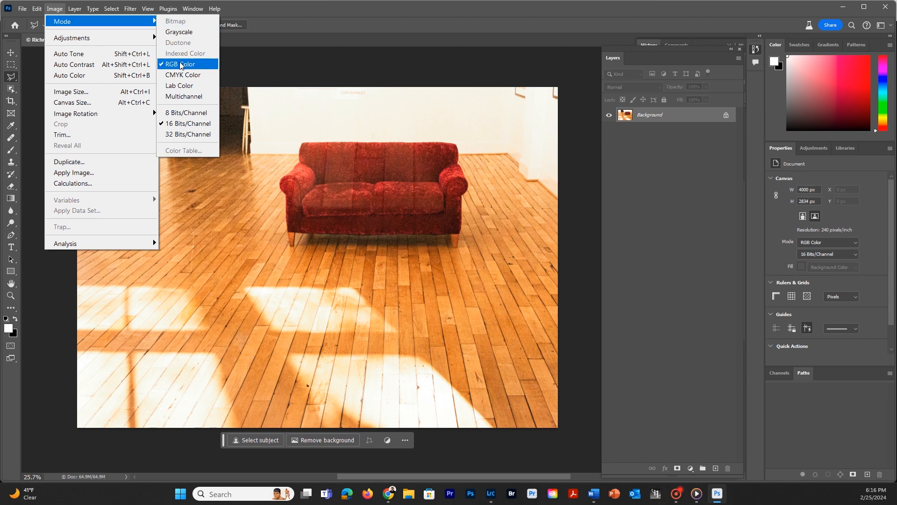
left_click(180, 33)
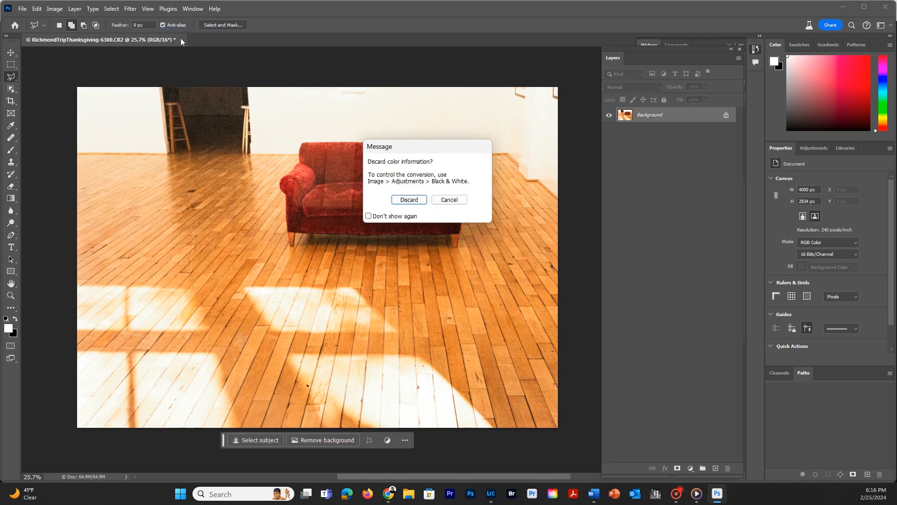
left_click(414, 199)
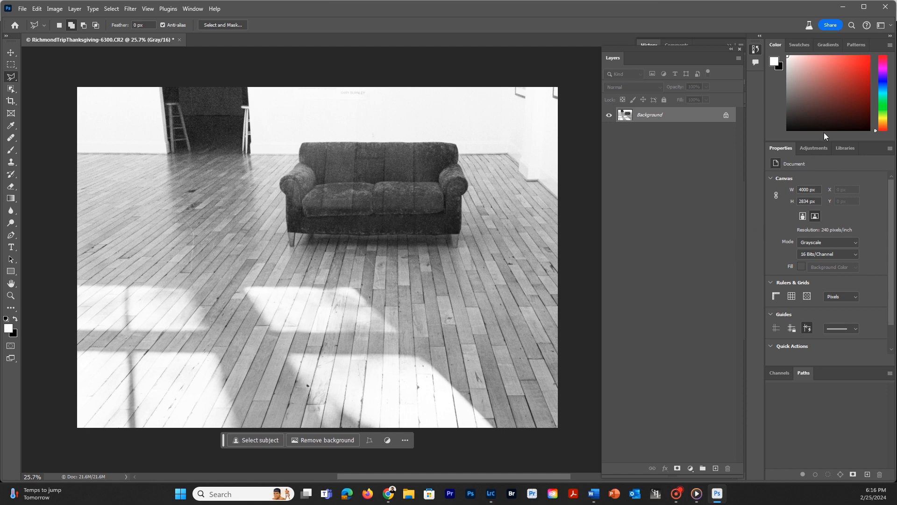
Check the adjustments available for the grayscale image and convert it to 8 Bits/Channel.
left_click(814, 148)
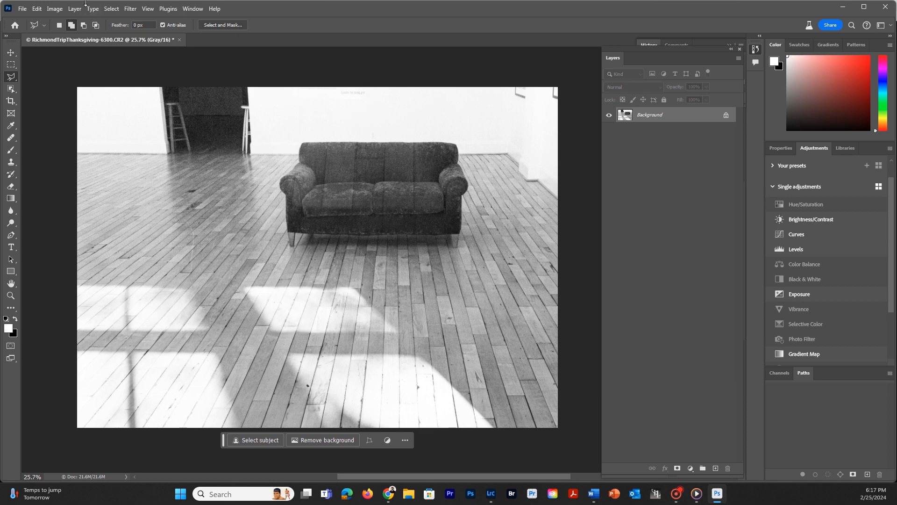
left_click(54, 9)
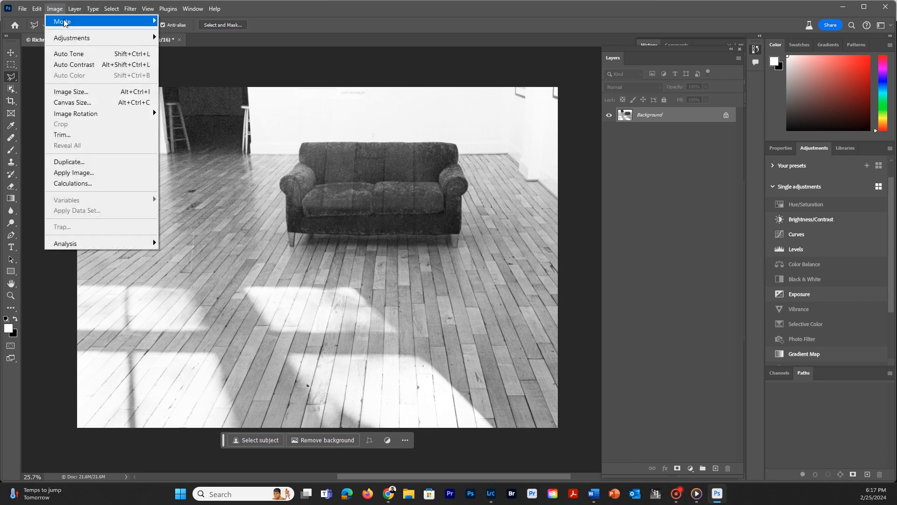
mouse_move(64, 23)
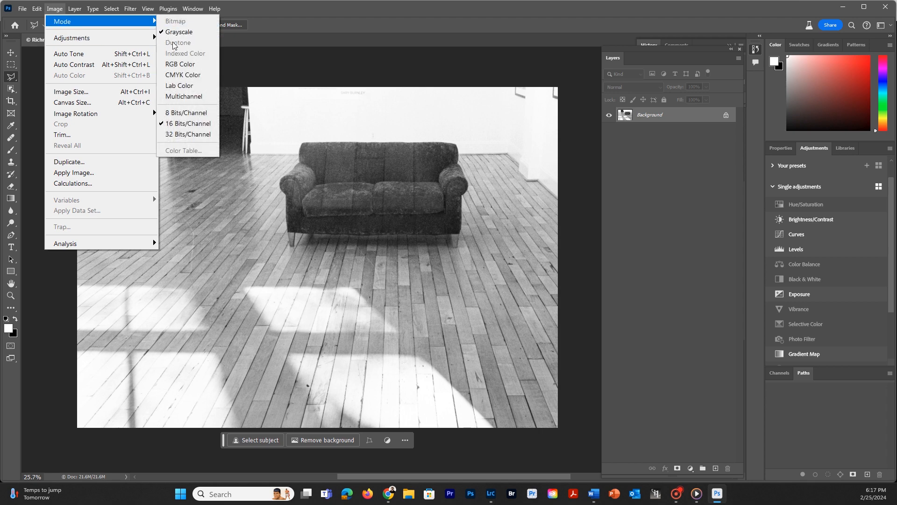
left_click(188, 113)
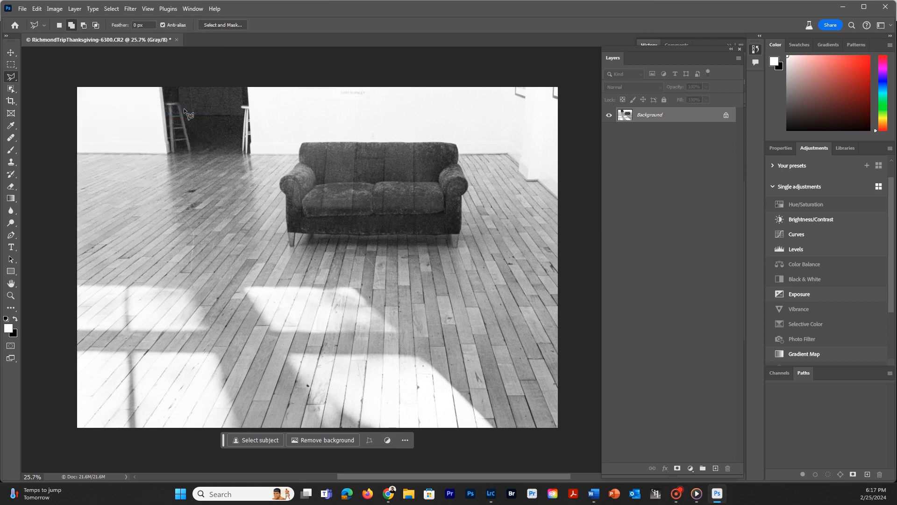
Start converting the grayscale image to Duotone, try the Cool Gray 7 bl 4 preset, and choose the Warm Gray 8 bl 3 preset.
left_click(55, 9)
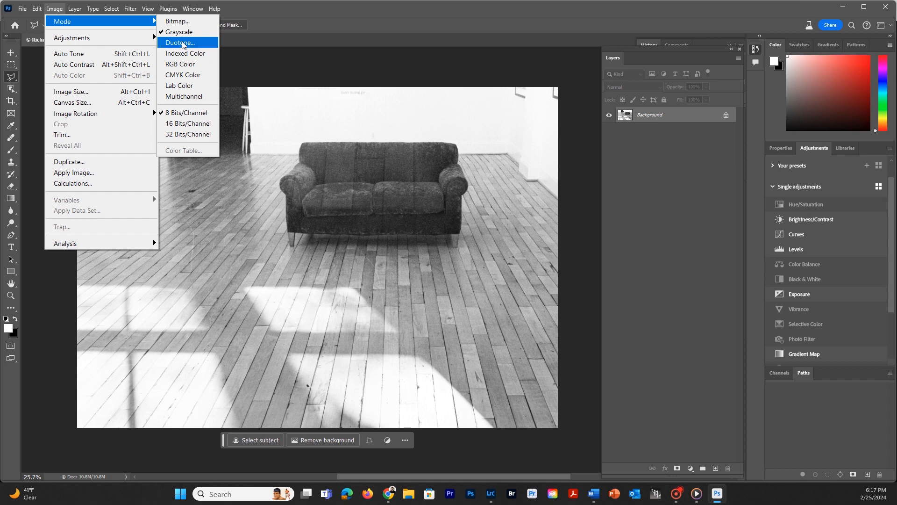
left_click(178, 43)
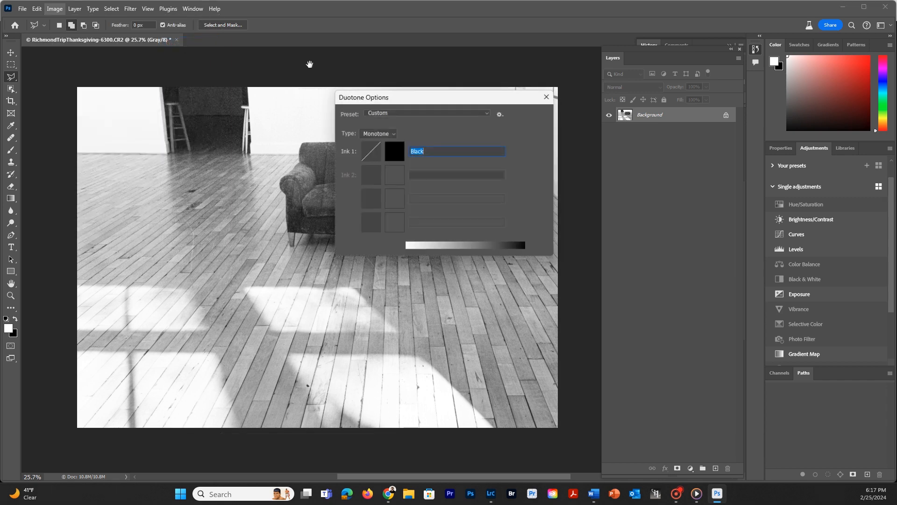
left_click_drag(414, 96, 368, 58)
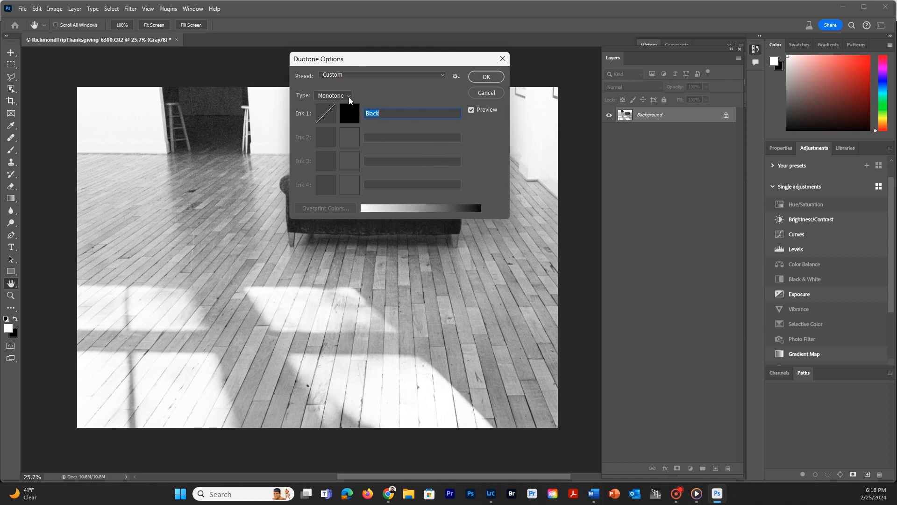
left_click(377, 74)
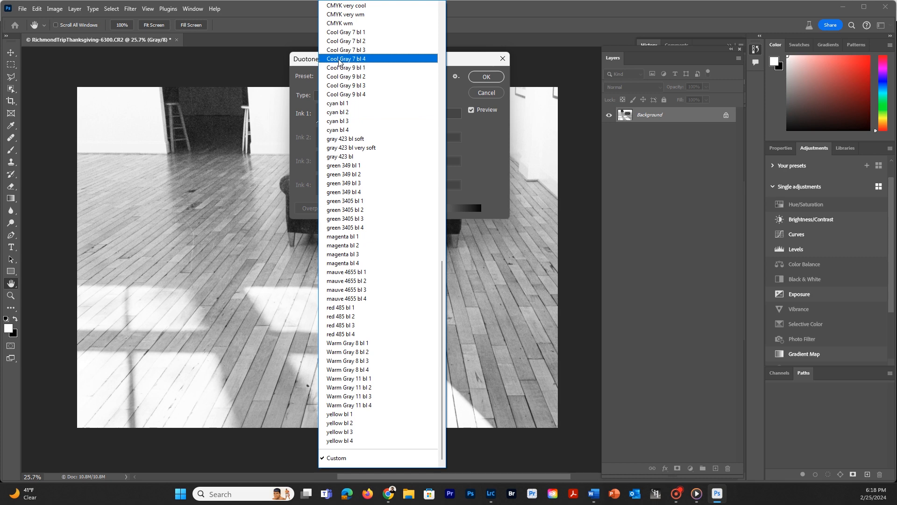
left_click(350, 58)
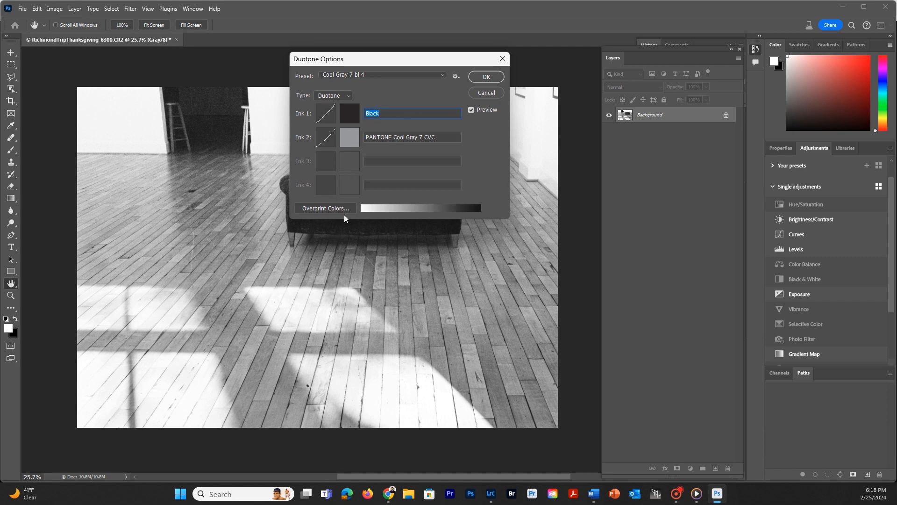
left_click(354, 76)
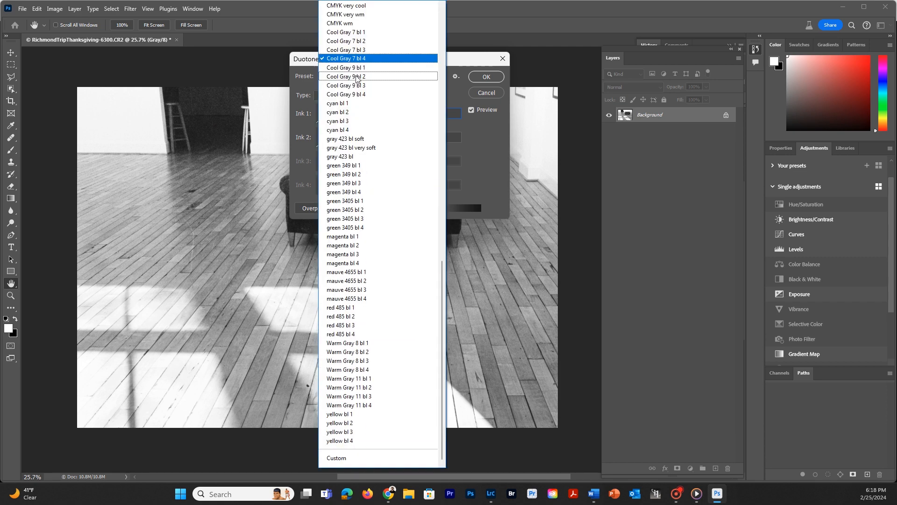
left_click(339, 361)
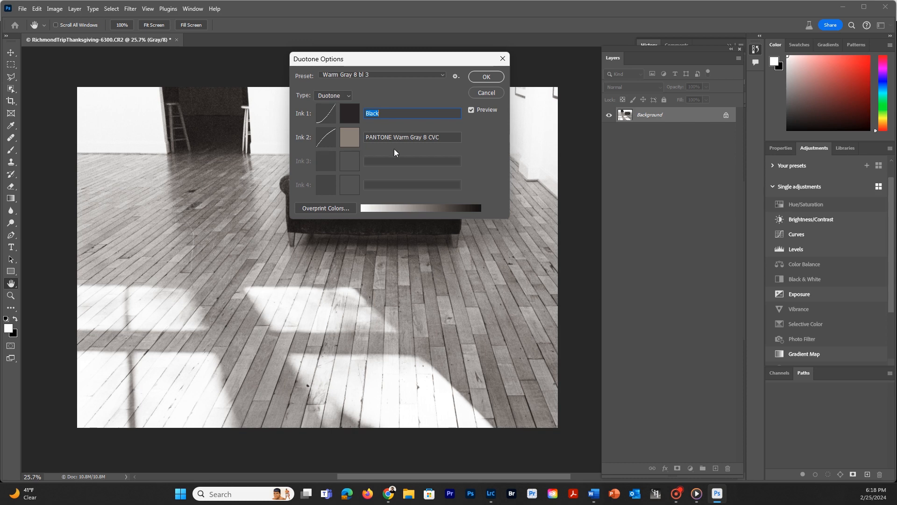
Compare lighter and darker ANPA 751 swatches for Ink 2 and set its color to ANPA 751-0 AdPro.
left_click(351, 137)
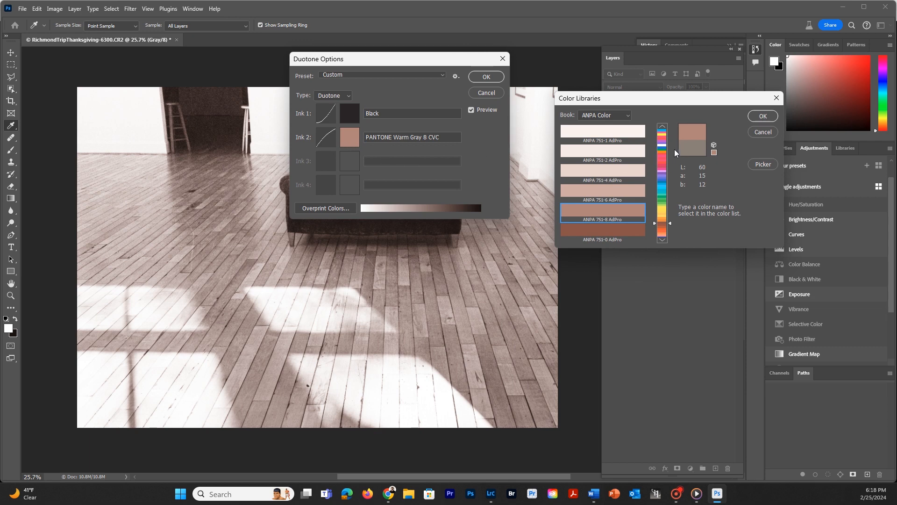
left_click(602, 172)
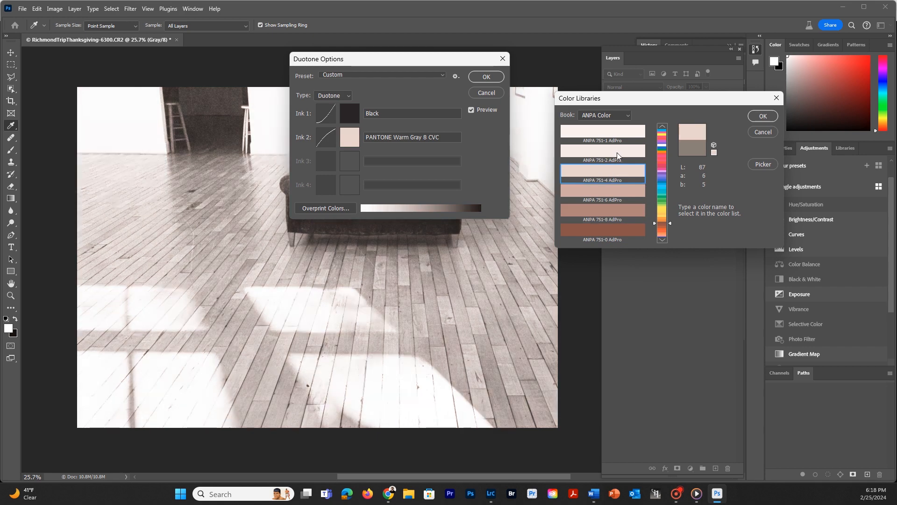
left_click(617, 152)
left_click(610, 172)
left_click(605, 201)
left_click(600, 231)
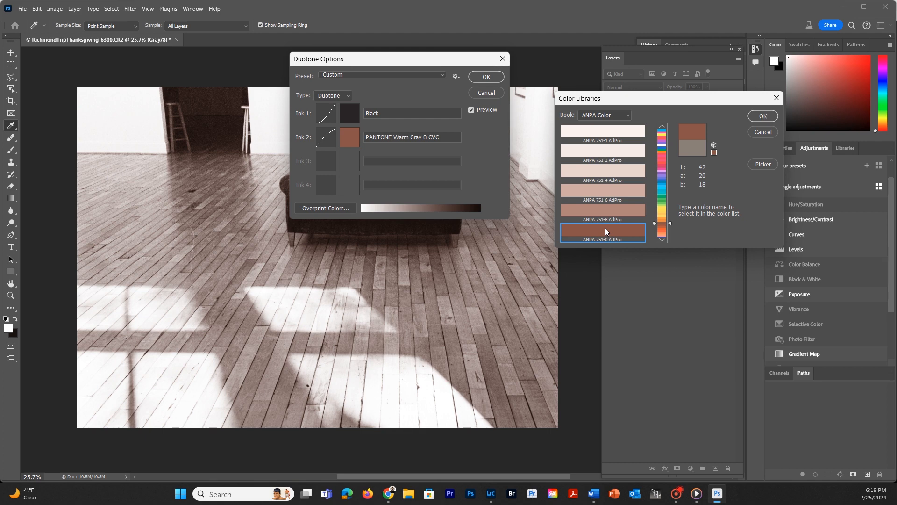
left_click(764, 116)
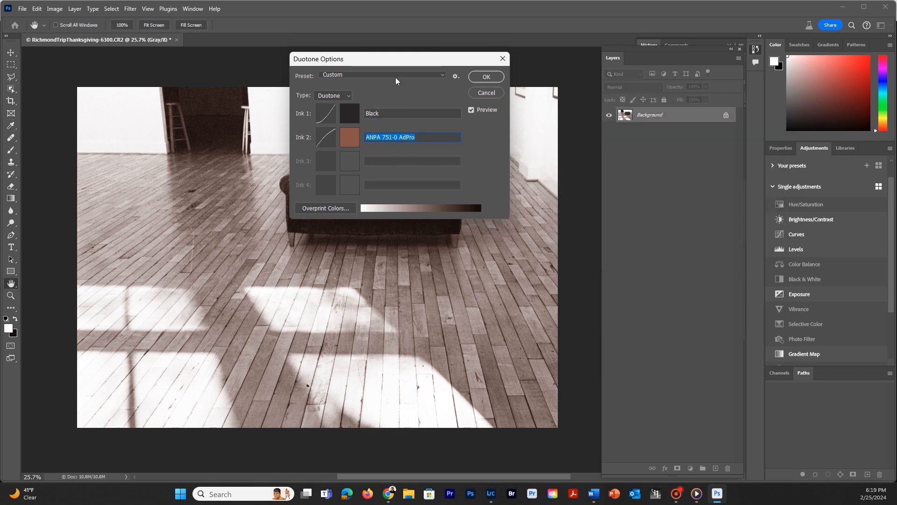
left_click(457, 76)
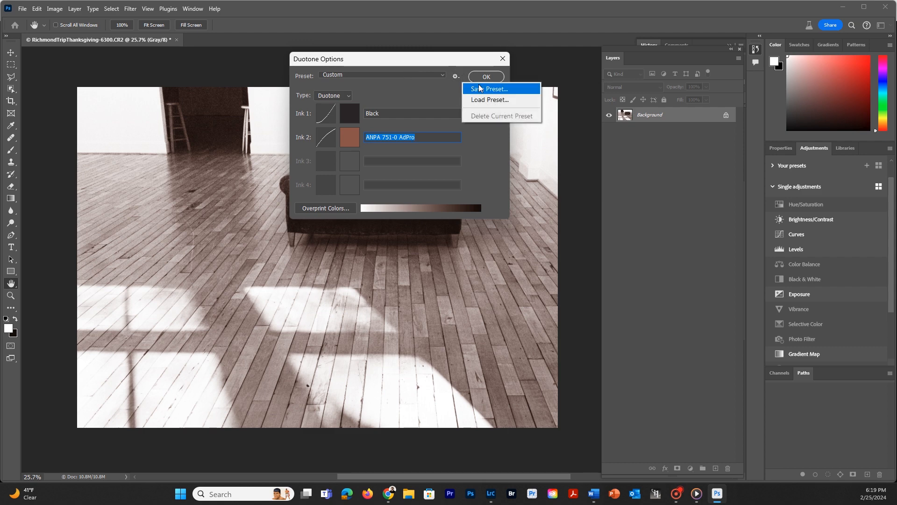
left_click(394, 91)
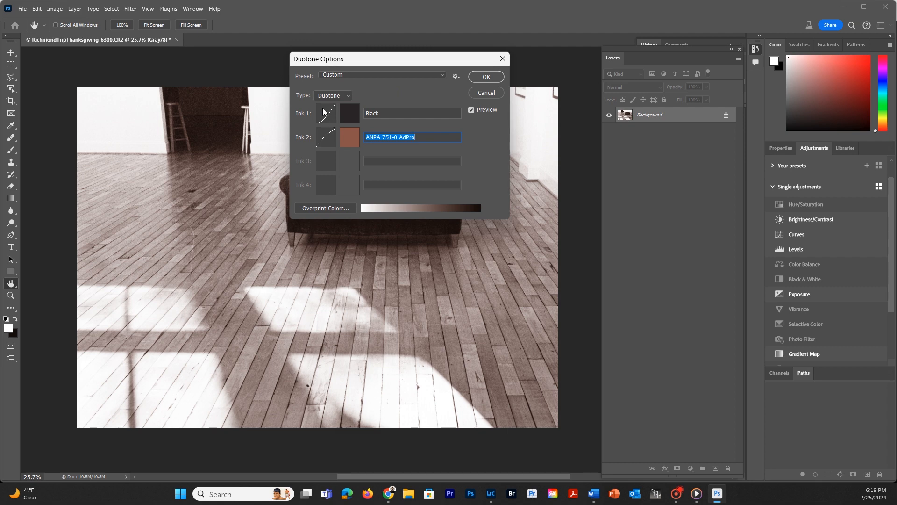
Try lower and higher midpoints on the Ink 2 duotone curve, and apply a 50% point of 61.6%.
left_click(325, 140)
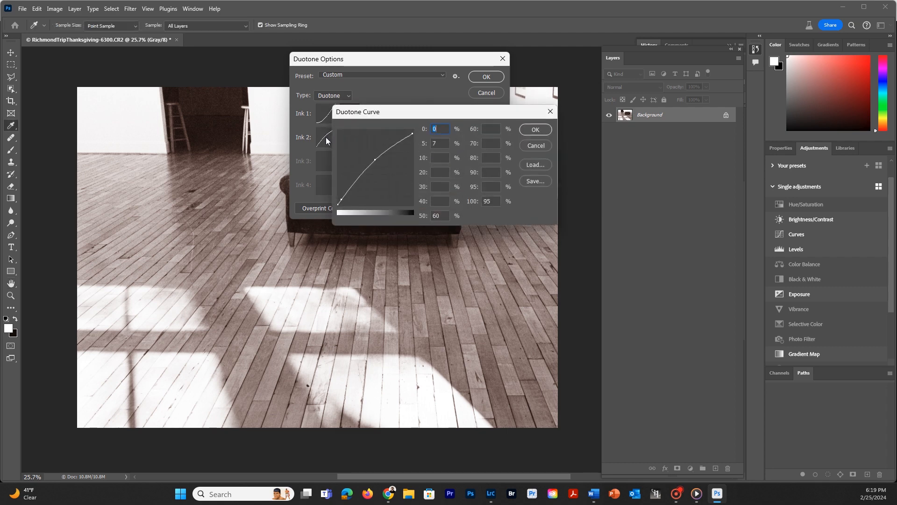
left_click_drag(375, 160, 383, 166)
left_click_drag(383, 166, 375, 167)
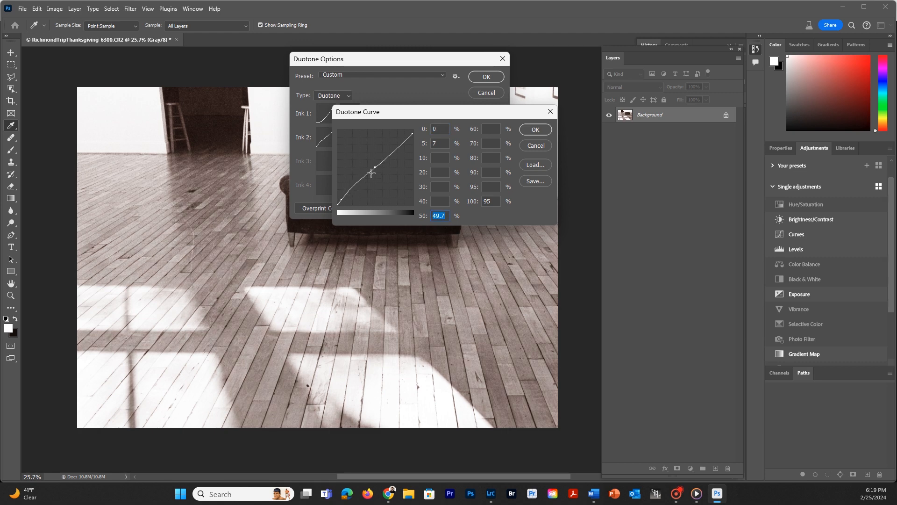
left_click_drag(372, 168, 354, 152)
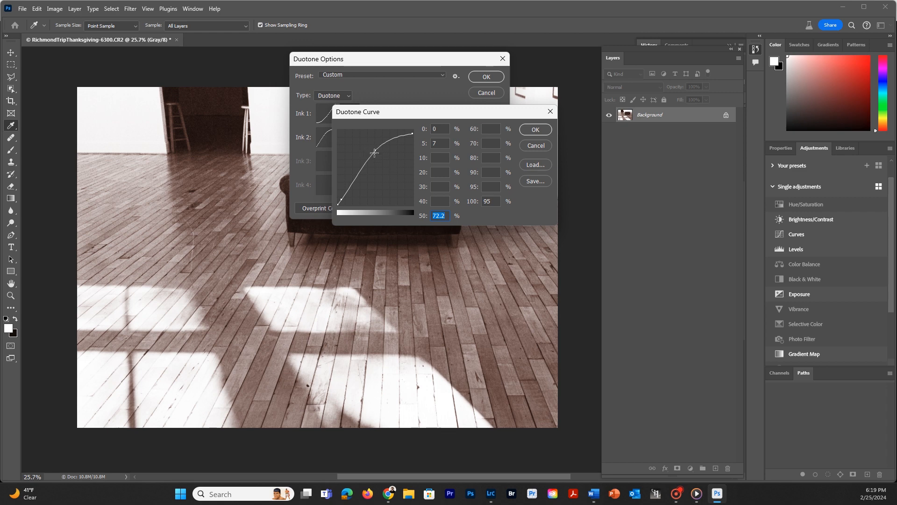
left_click_drag(375, 150, 370, 159)
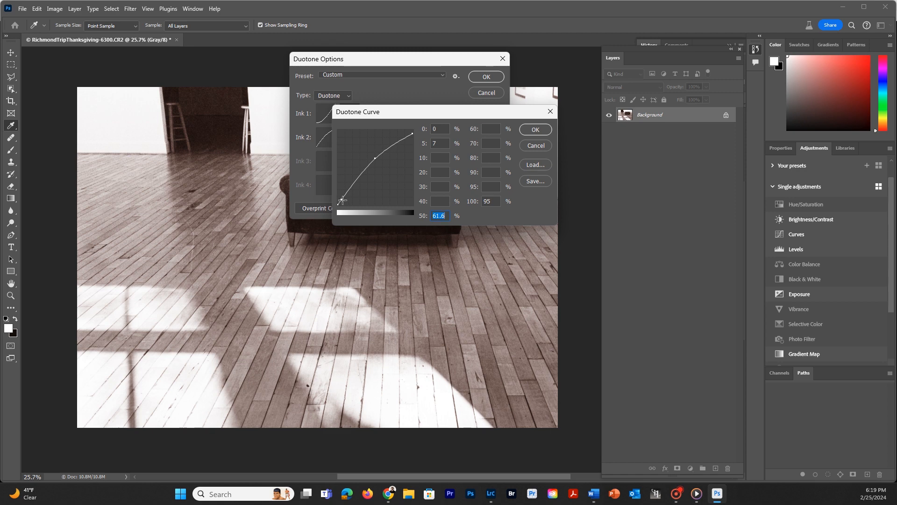
left_click_drag(346, 115, 449, 246)
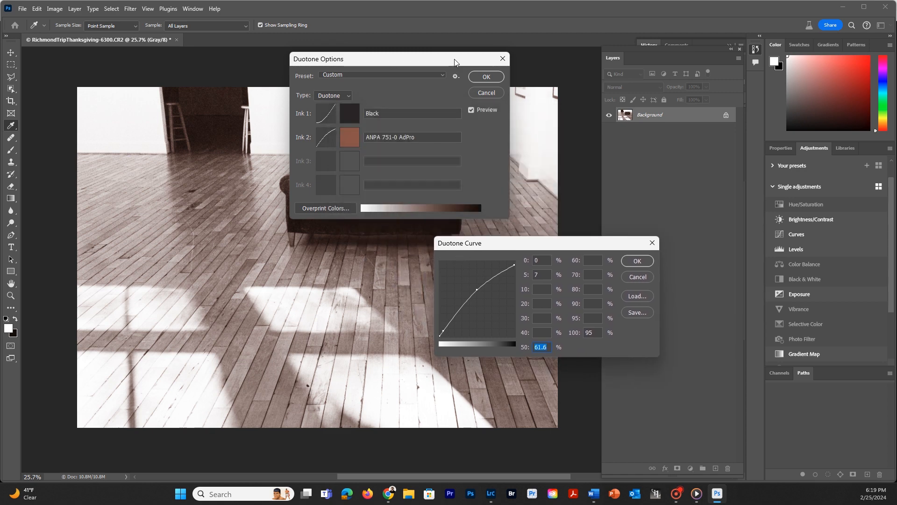
left_click(636, 260)
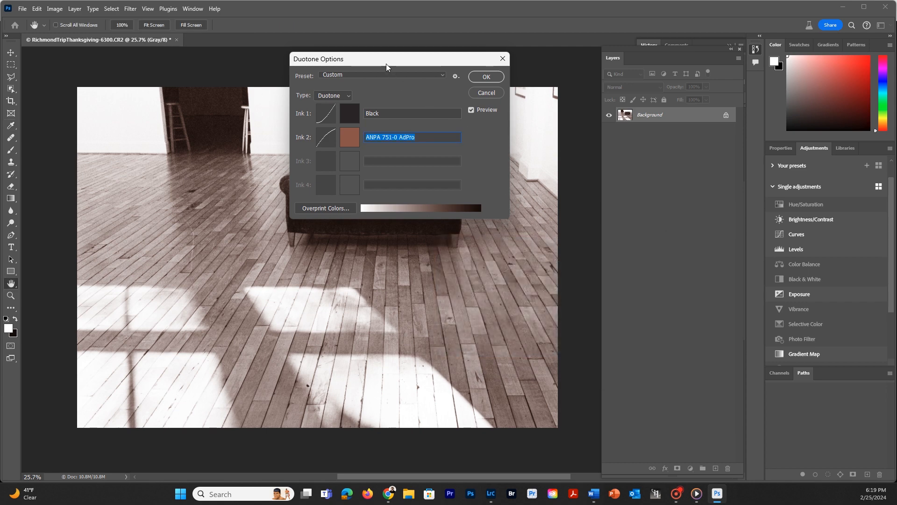
Uncover the sofa and reshape the Ink 2 curve to 48.4% at the 50% point and 65.9% at the 70% point.
mouse_move(414, 60)
left_mouse_down()
mouse_move(495, 72)
mouse_move(665, 66)
left_mouse_up()
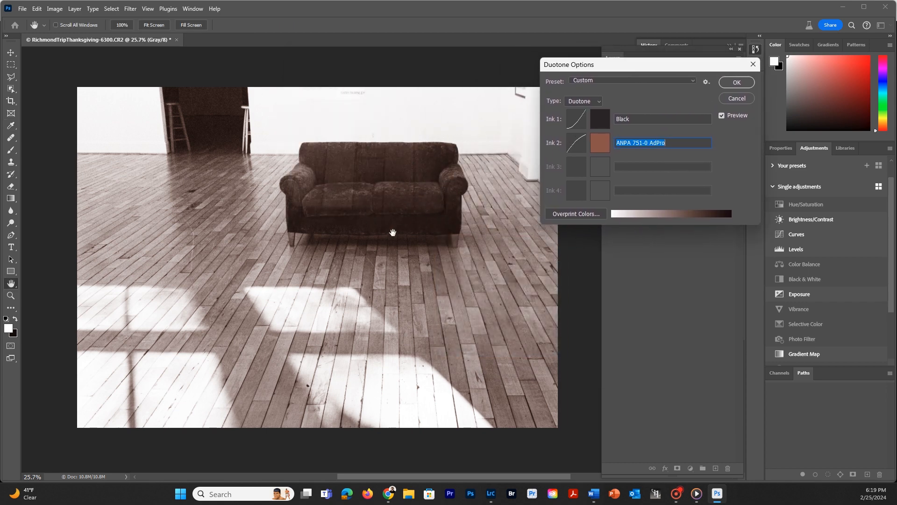
left_click(577, 145)
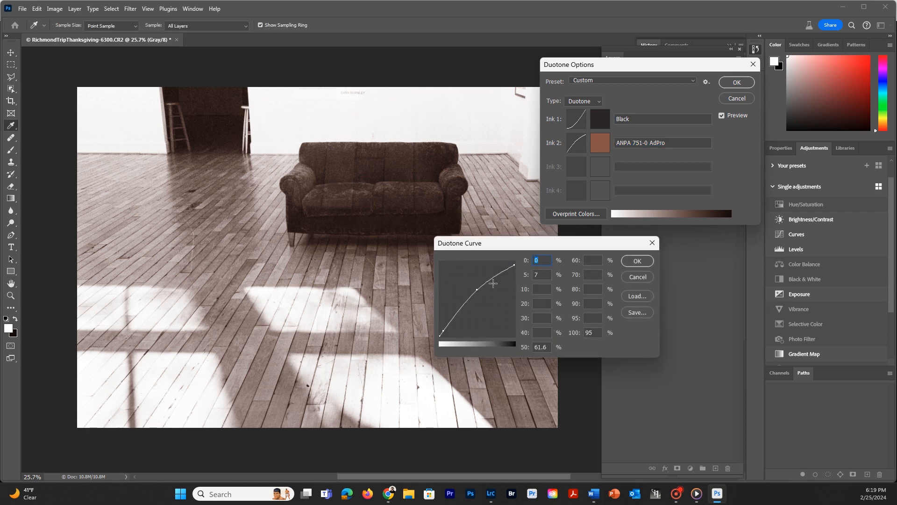
mouse_move(476, 291)
left_mouse_down()
mouse_move(489, 302)
mouse_move(501, 279)
mouse_move(476, 317)
mouse_move(464, 299)
mouse_move(504, 280)
mouse_move(506, 288)
left_mouse_up()
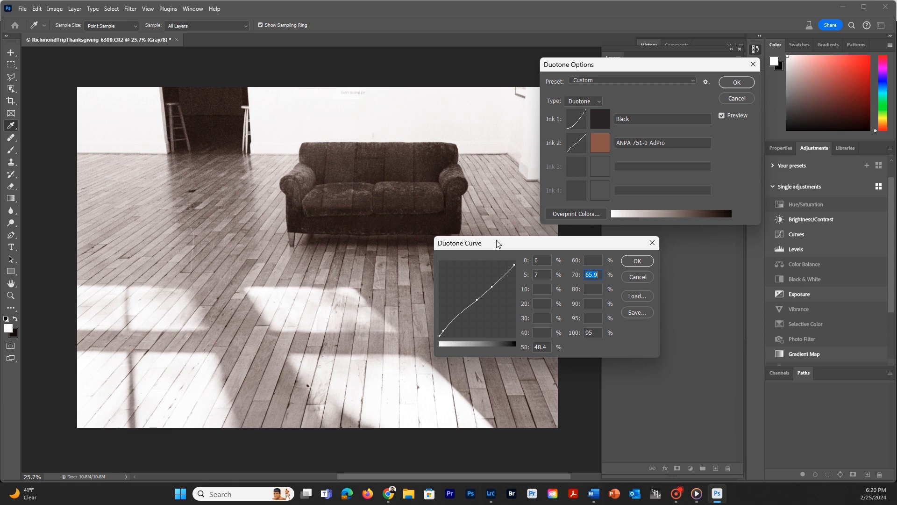
left_click(632, 260)
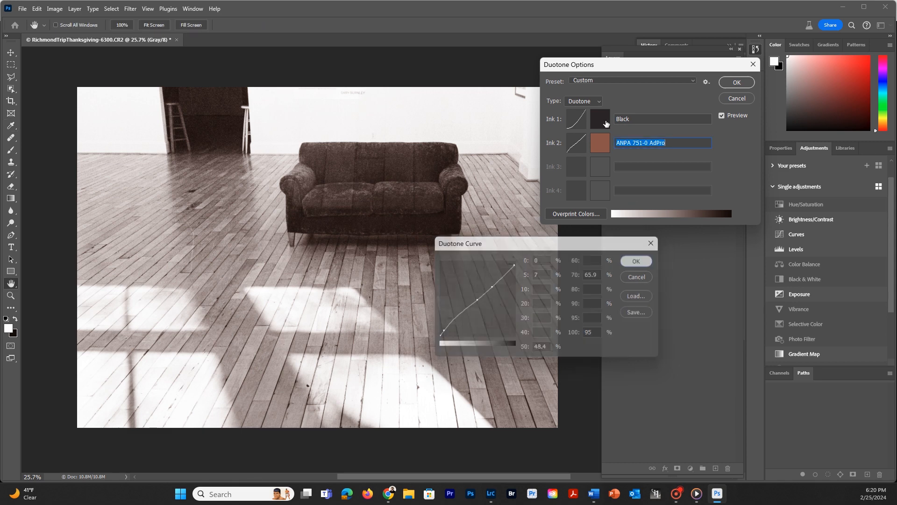
Switch the duotone type to Tritone and give Ink 3 a dark red color, #9b1a1a.
left_click(600, 101)
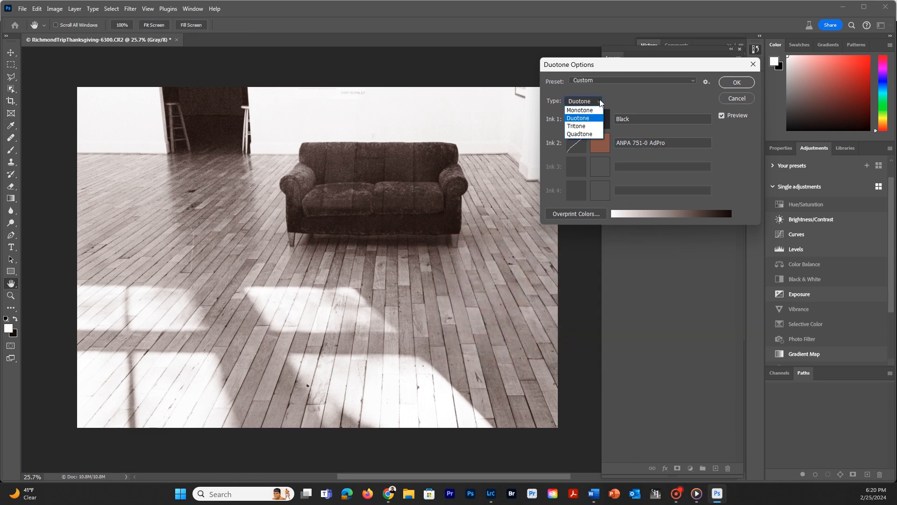
left_click(583, 127)
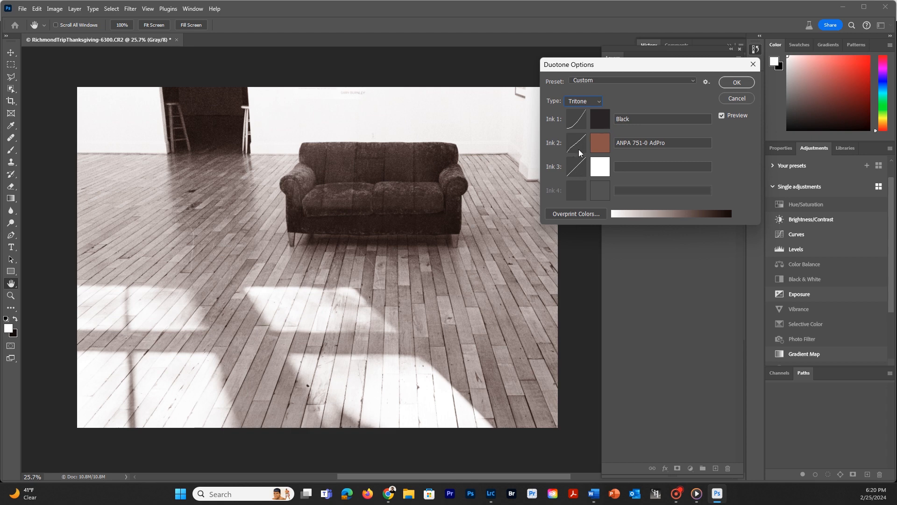
left_click(606, 173)
left_click(659, 166)
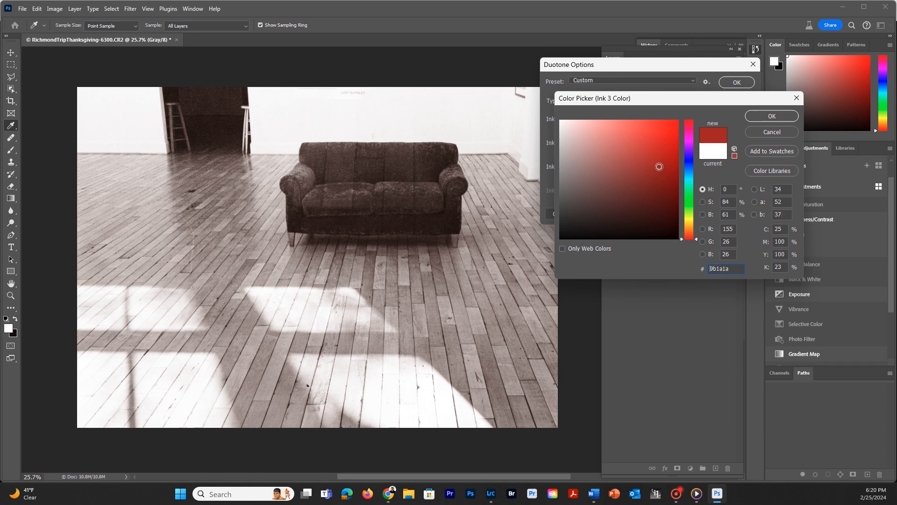
left_click(763, 115)
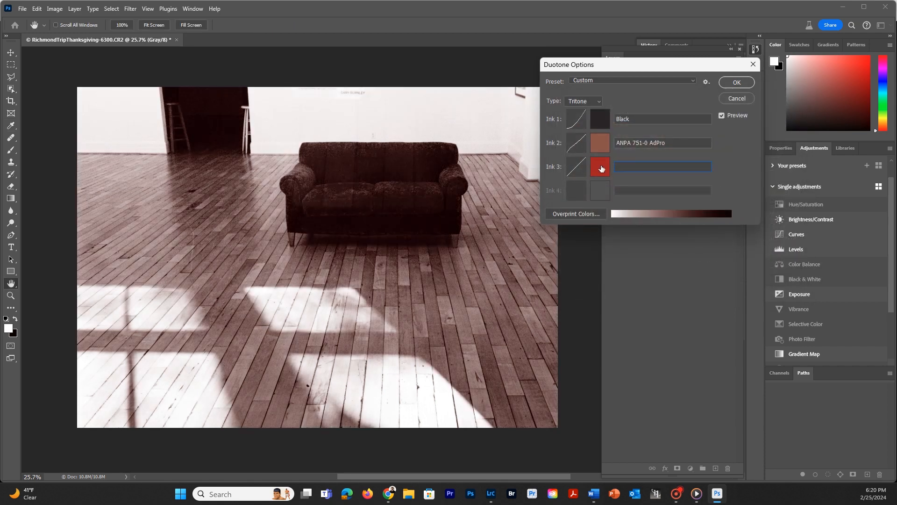
Lower the midpoint of the Ink 3 curve to reduce the third ink in the midtones.
left_click(576, 167)
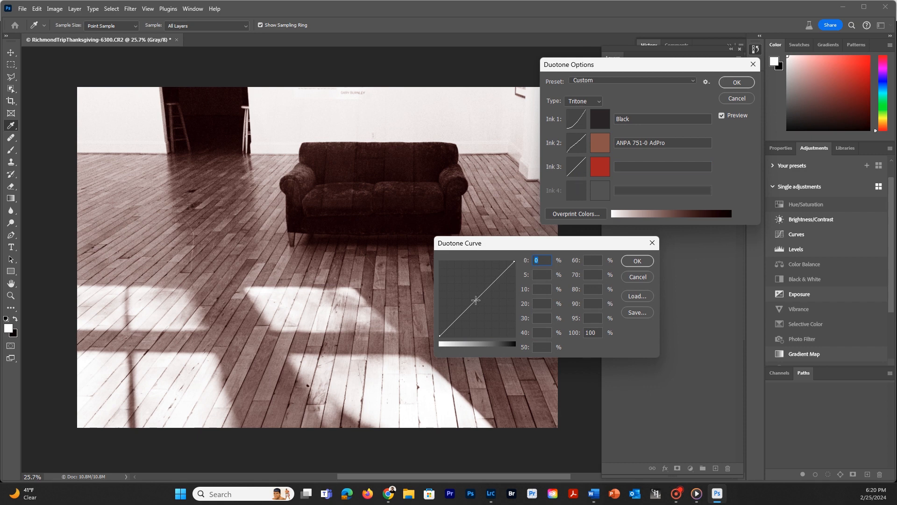
left_click_drag(477, 298, 477, 313)
left_click(635, 261)
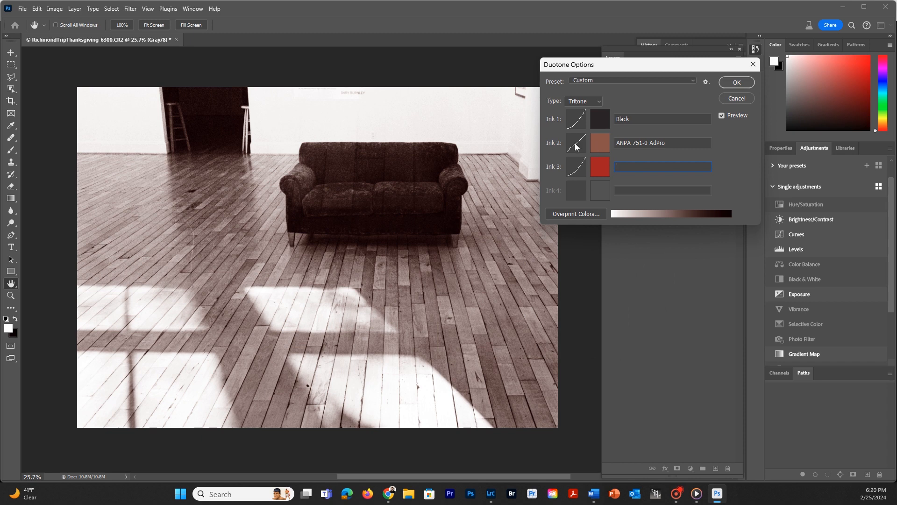
Raise the Ink 2 curve to 66.6% at the 50% point and 83.4% at the 70% point.
left_click(572, 143)
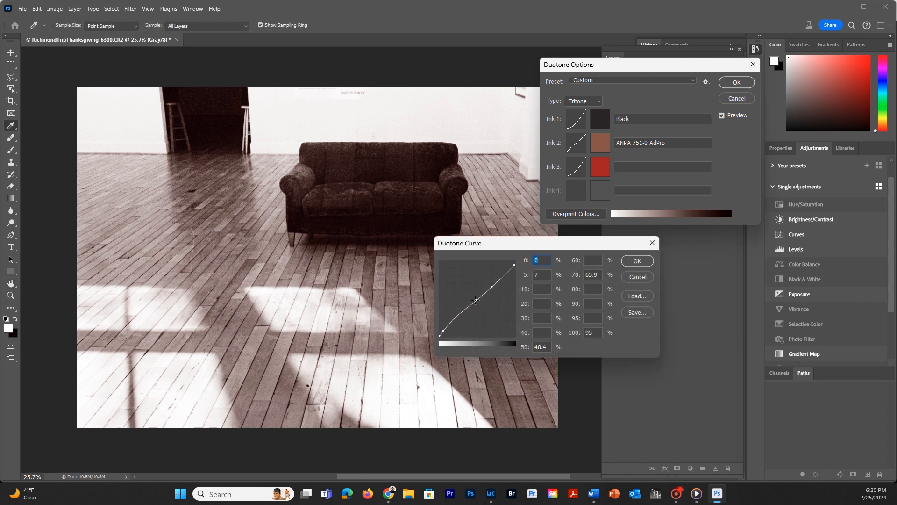
mouse_move(477, 300)
left_mouse_down()
mouse_move(472, 288)
mouse_move(491, 274)
mouse_move(477, 290)
mouse_move(466, 286)
left_mouse_up()
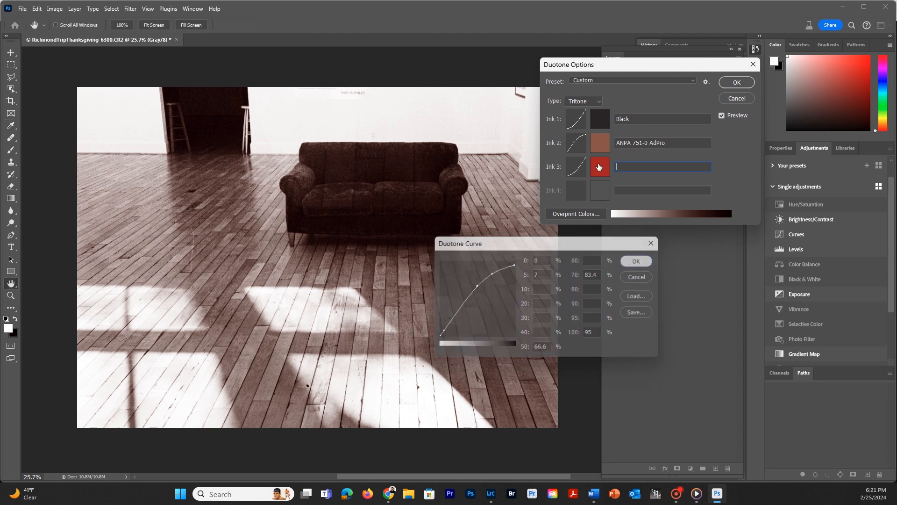
left_click(638, 261)
Change the Ink 3 color to a bright blue at hue 236 and try to apply the tritone settings.
left_click(601, 166)
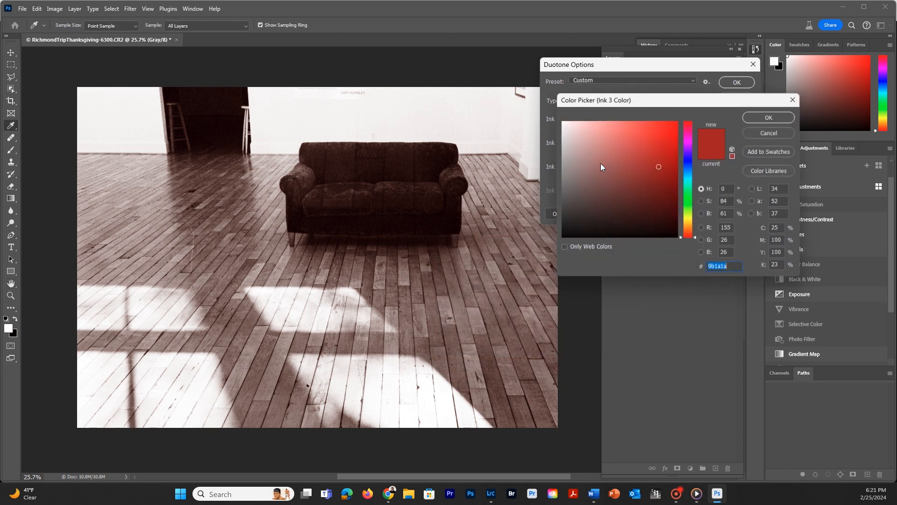
left_click(688, 161)
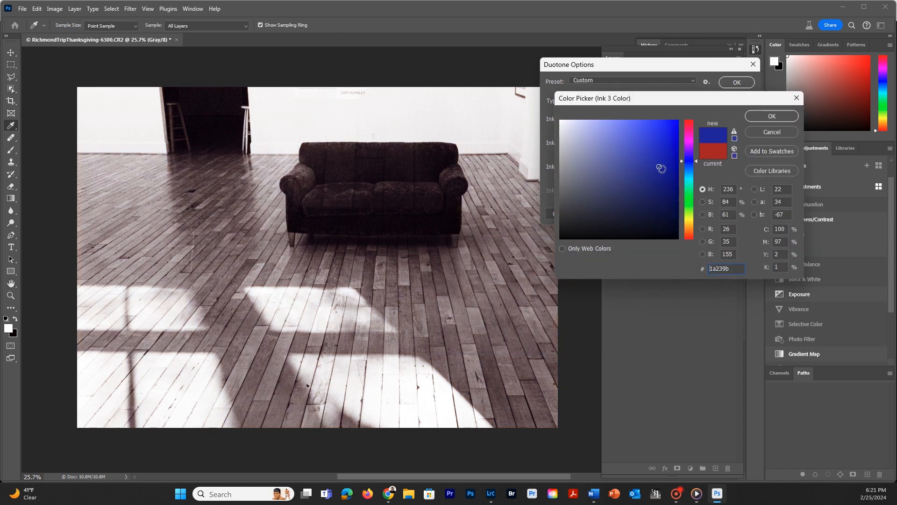
mouse_move(659, 166)
left_mouse_down()
mouse_move(655, 193)
mouse_move(664, 142)
left_mouse_up()
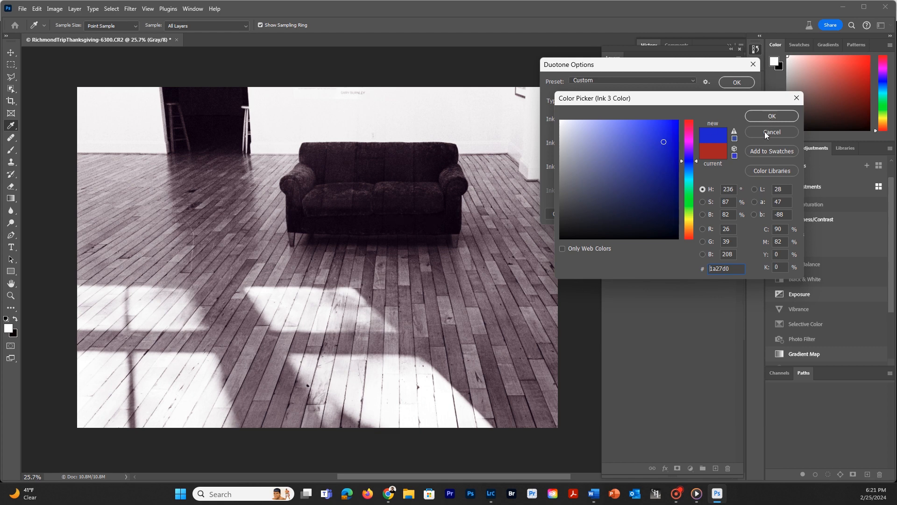
left_click(774, 116)
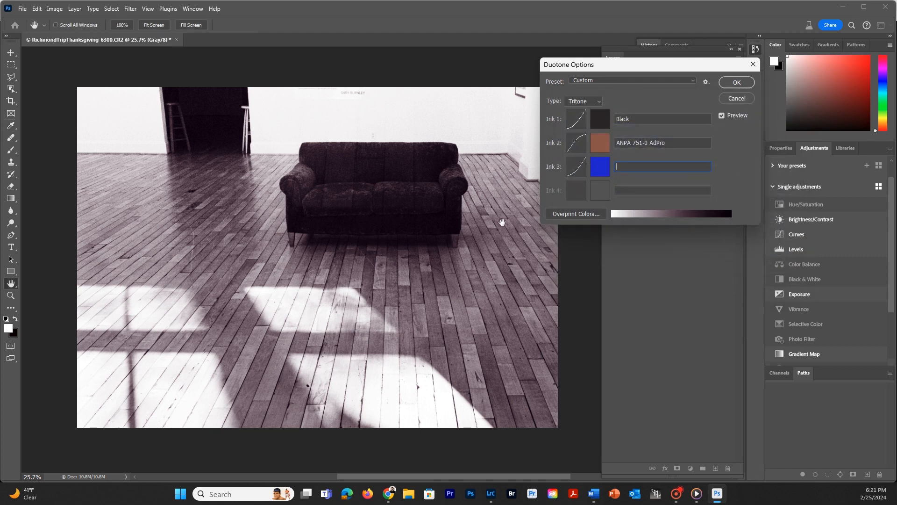
left_click(736, 83)
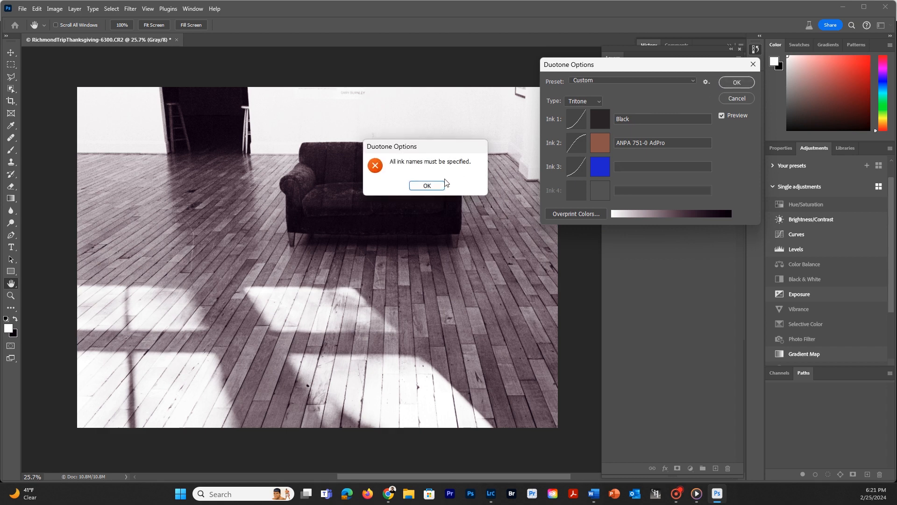
Dismiss the ink name warning, name Ink 3 "Blue" and apply the tritone settings to the sofa photo.
left_click(427, 185)
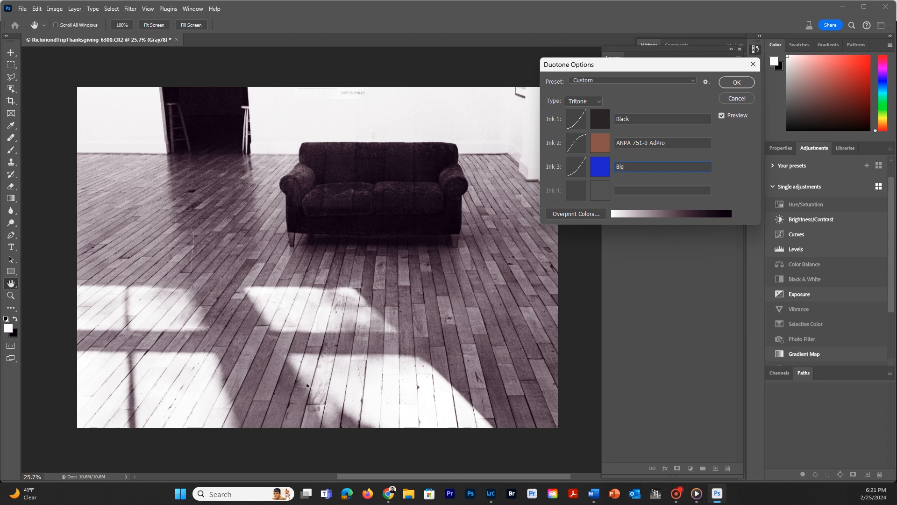
left_click(628, 166)
type("Blue")
left_click(735, 82)
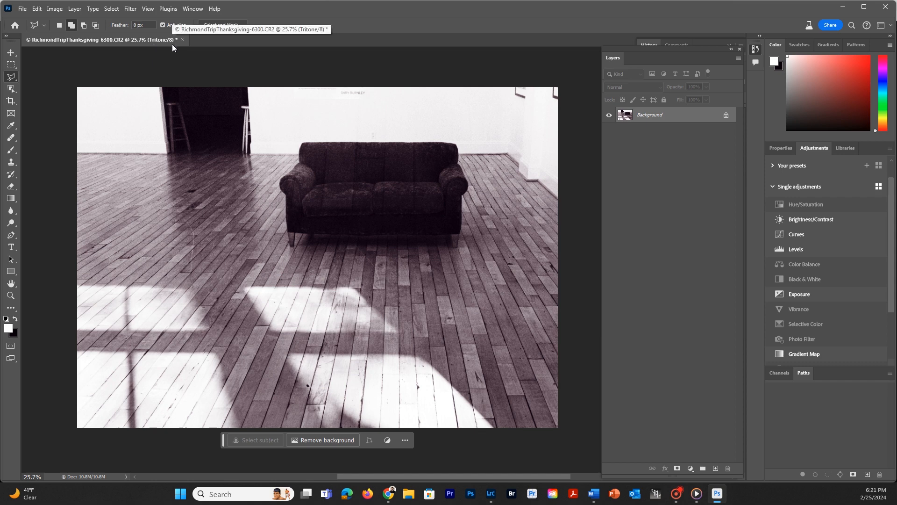
Convert the tritone sofa photo to RGB Color mode.
left_click(54, 9)
mouse_move(69, 39)
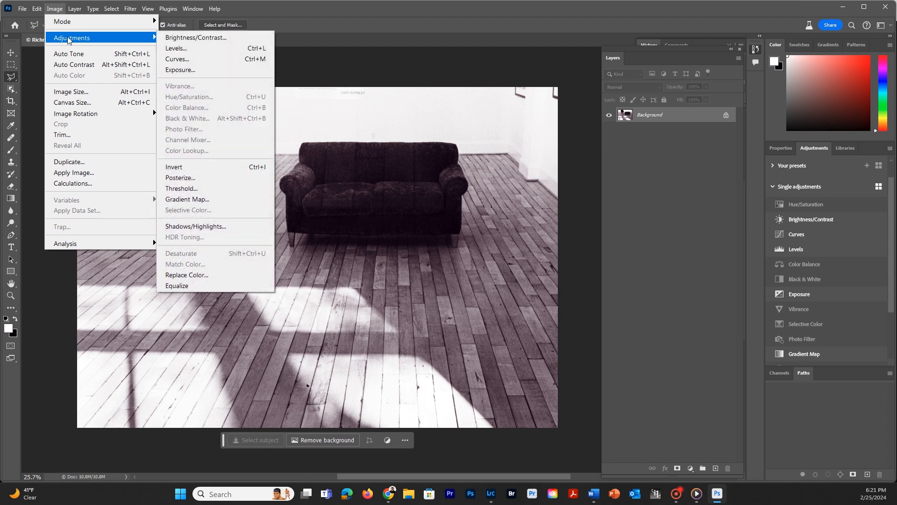
mouse_move(108, 23)
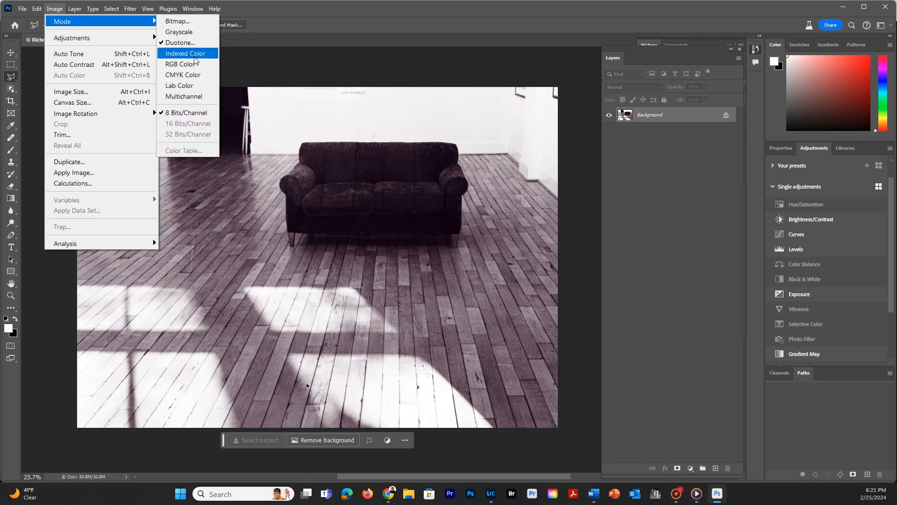
left_click(180, 65)
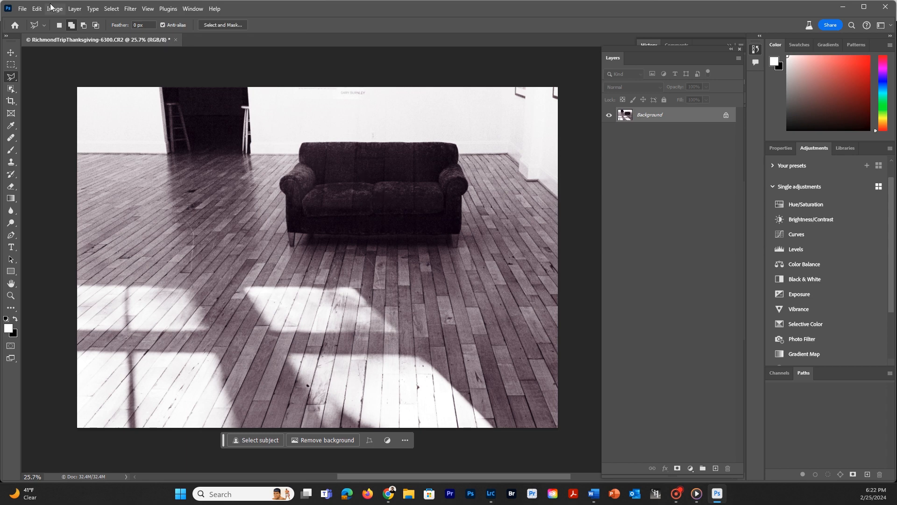
Assign the Adobe RGB (1998) color profile to the converted photo.
left_click(23, 8)
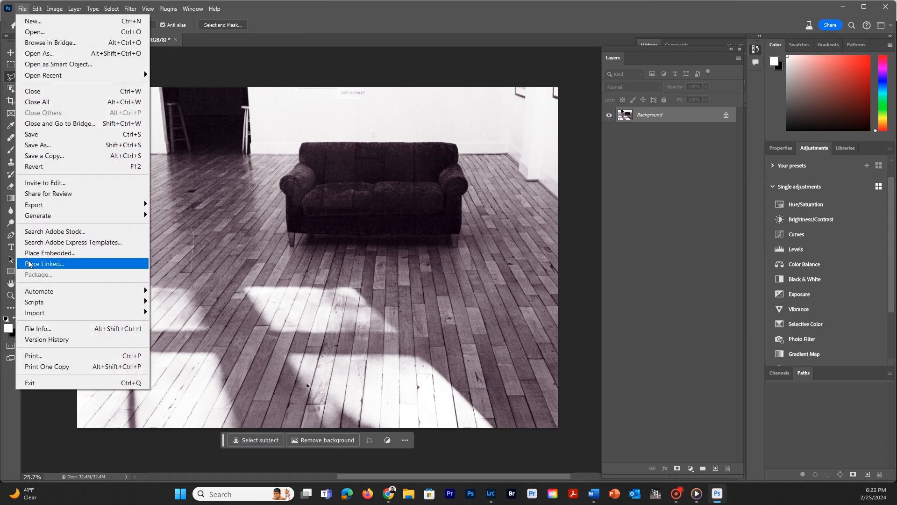
mouse_move(39, 6)
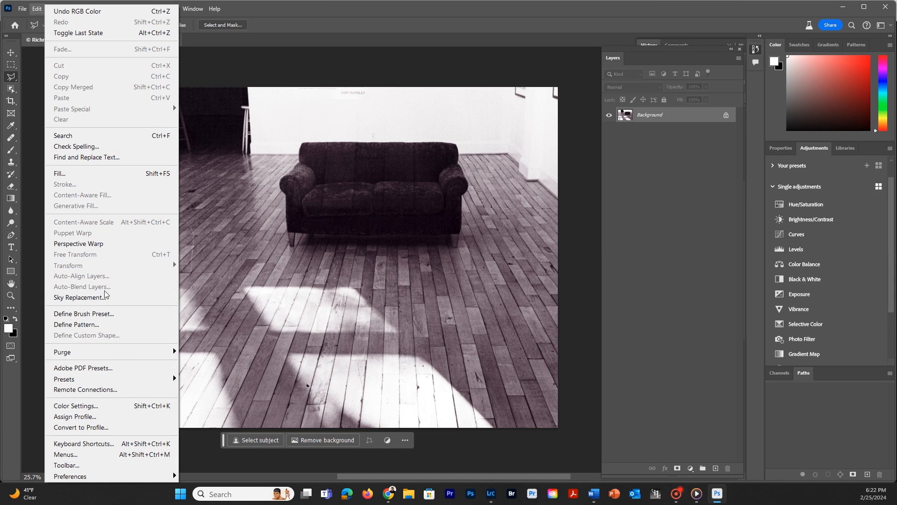
left_click(75, 416)
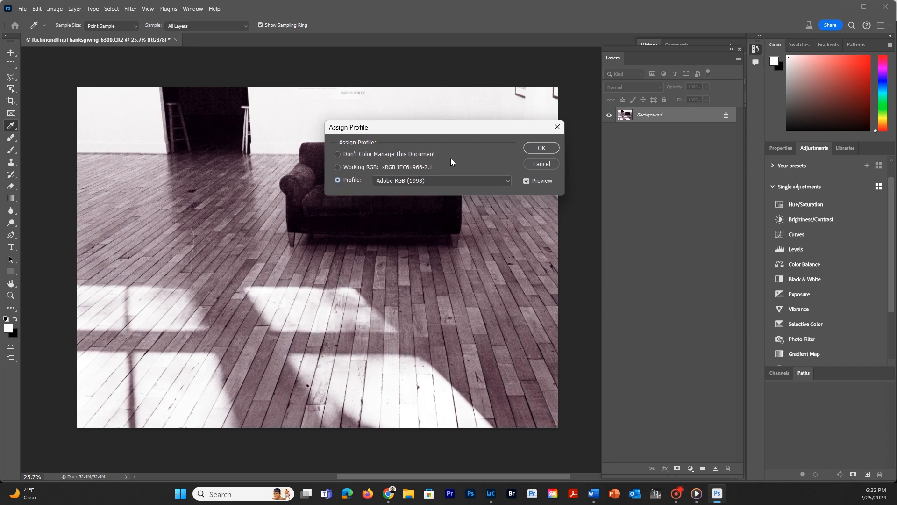
left_click(541, 148)
key("l")
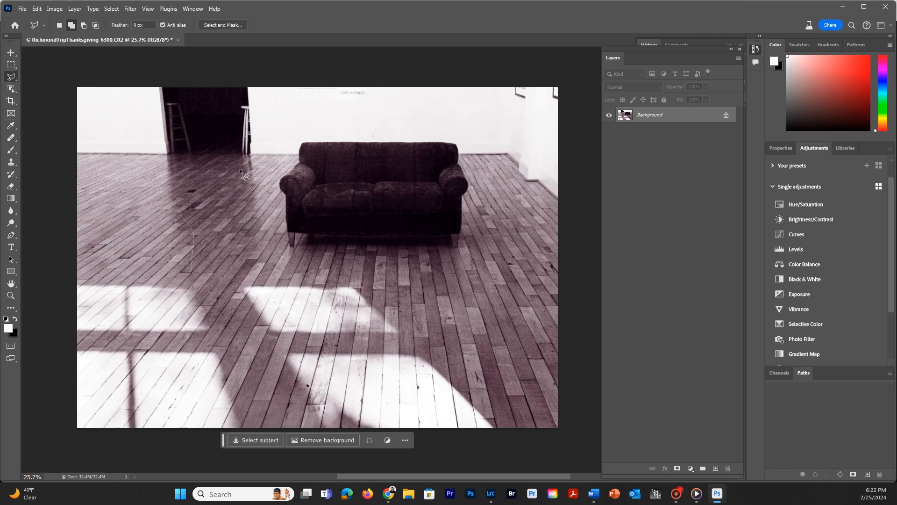